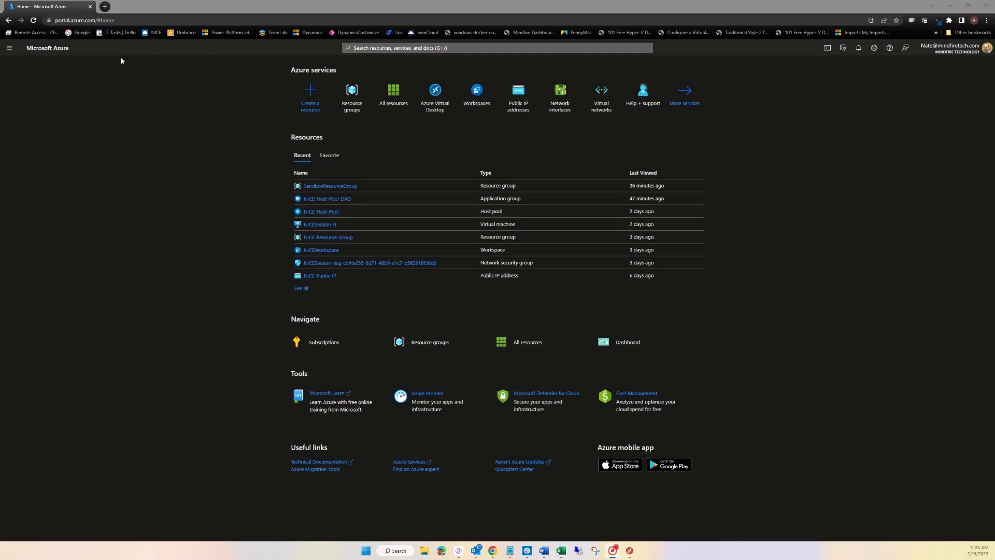
Step: Find the Resource groups service and create a new resource group named MFREsourceGroup
click(397, 47)
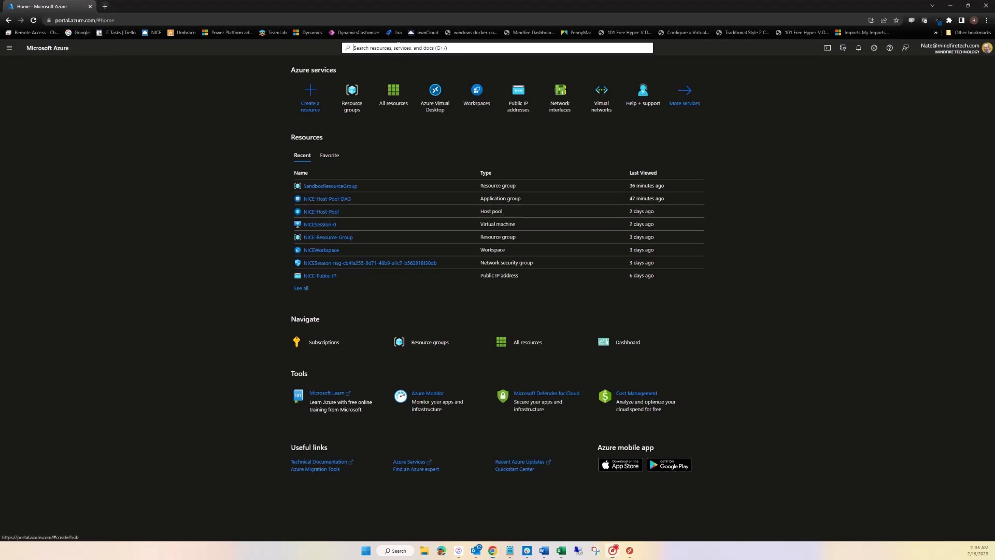
text(resource)
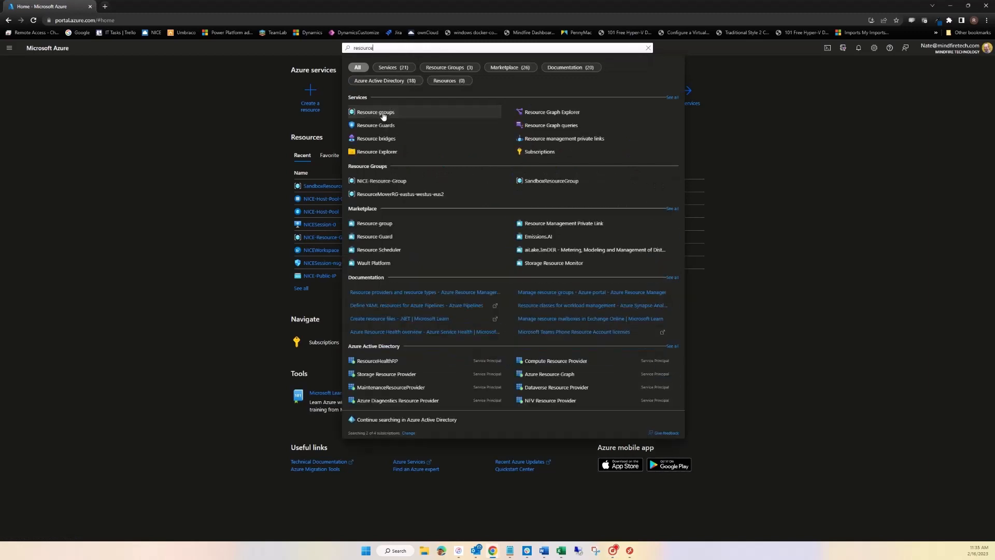
click(382, 113)
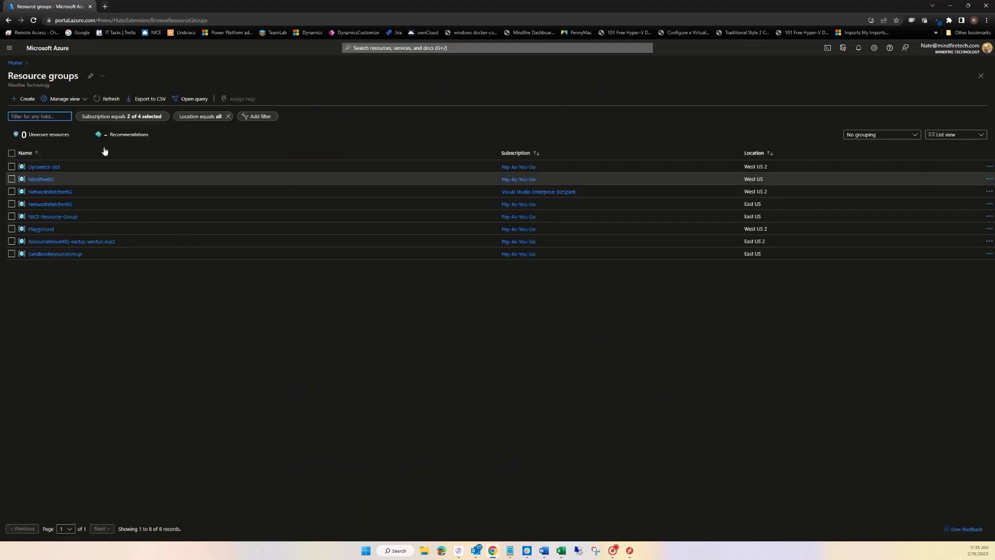
click(23, 98)
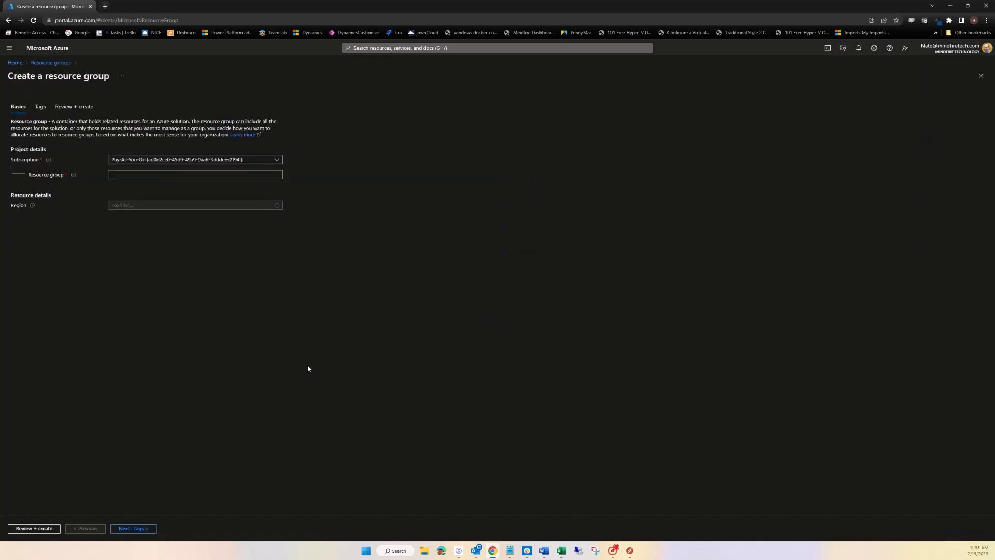
click(140, 174)
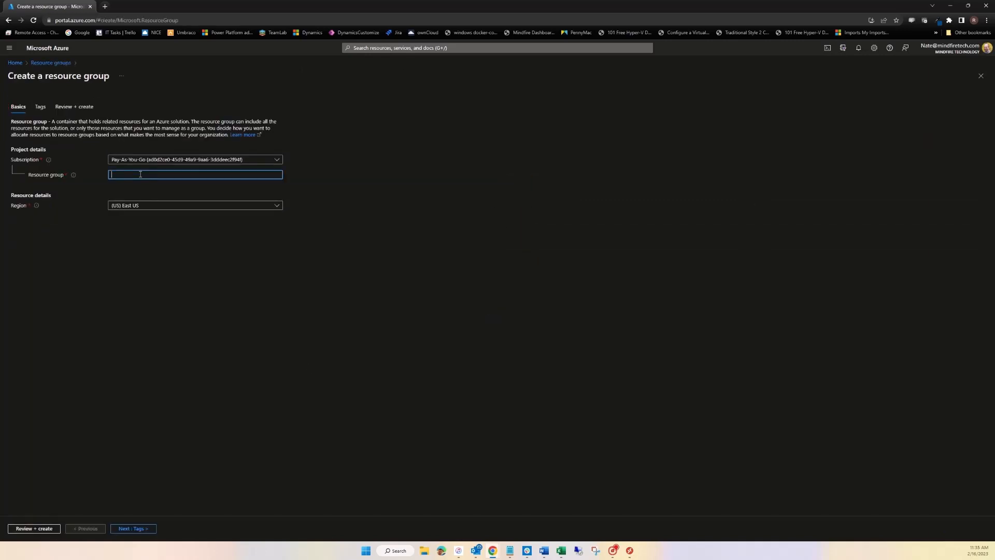
text(MF)
text(ourceGroup)
click(37, 529)
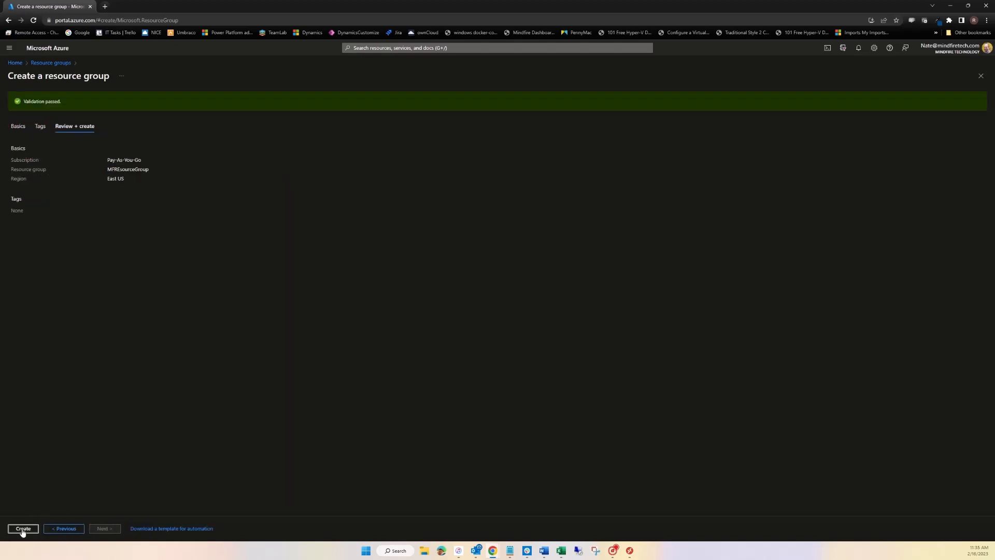
click(23, 529)
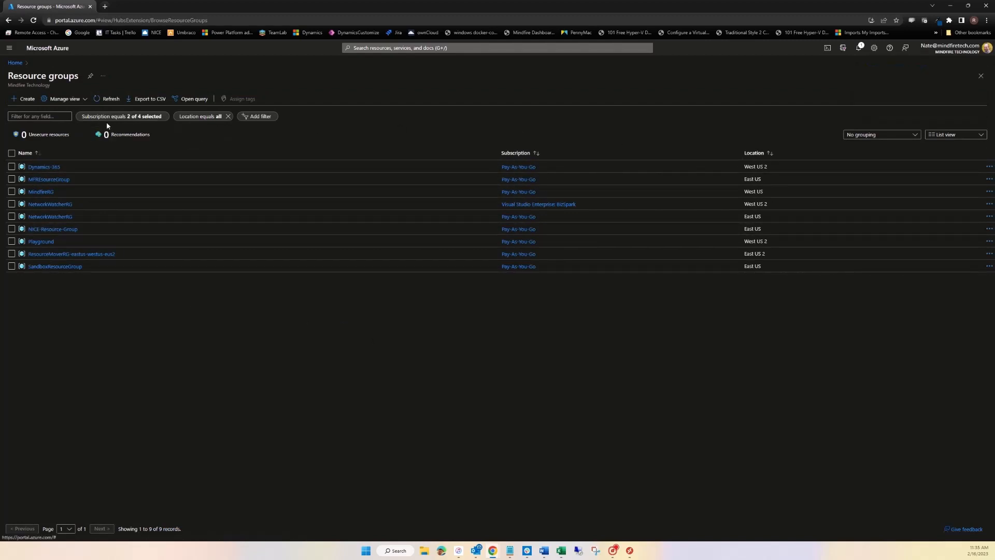
Step: Start a new virtual network in the resource group MFREsourceGroup and name it MFVirtualNetwork
click(384, 48)
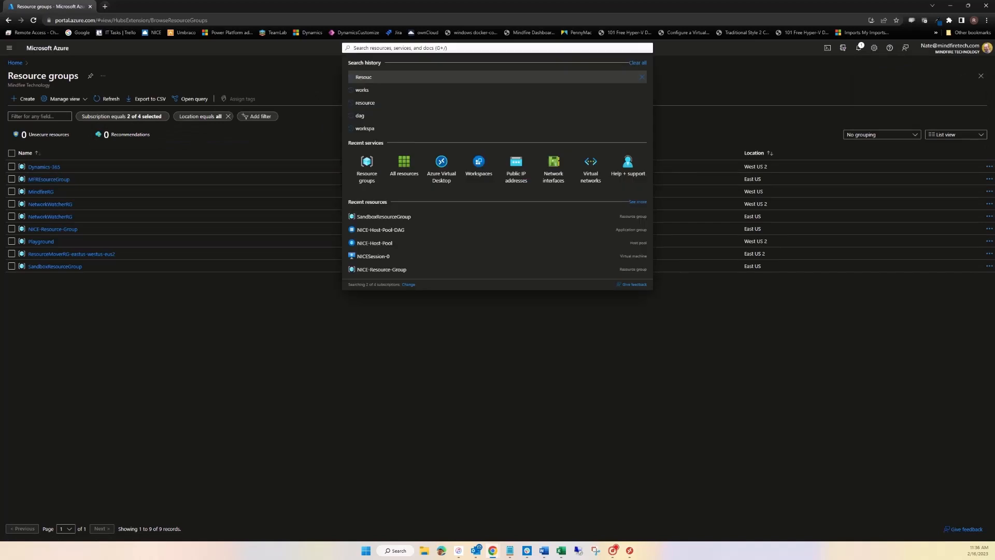
text(virtual)
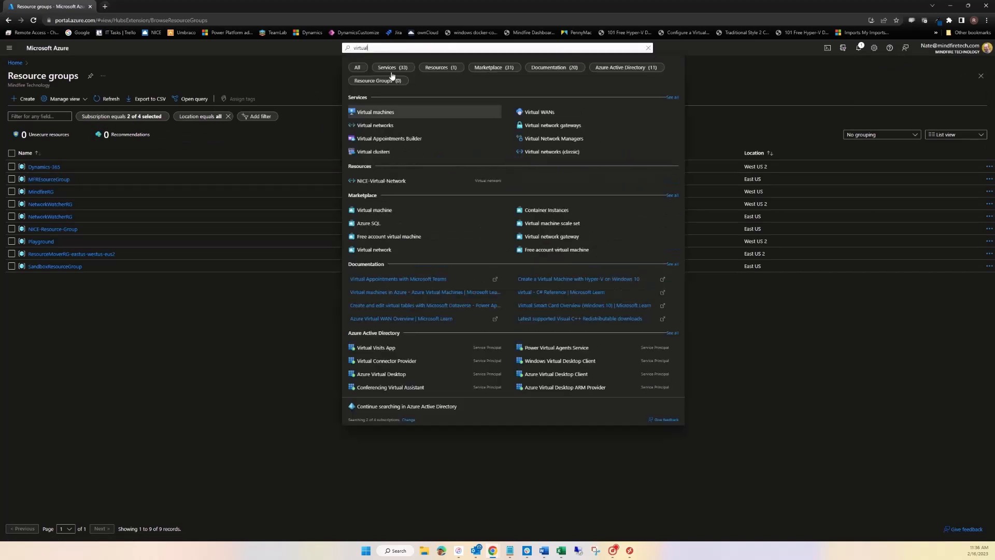
click(386, 126)
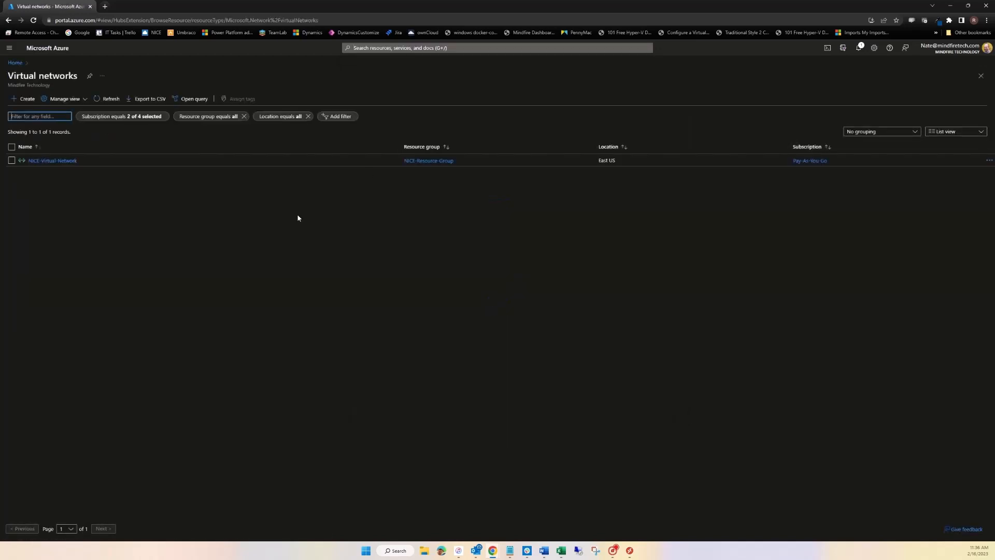
click(24, 98)
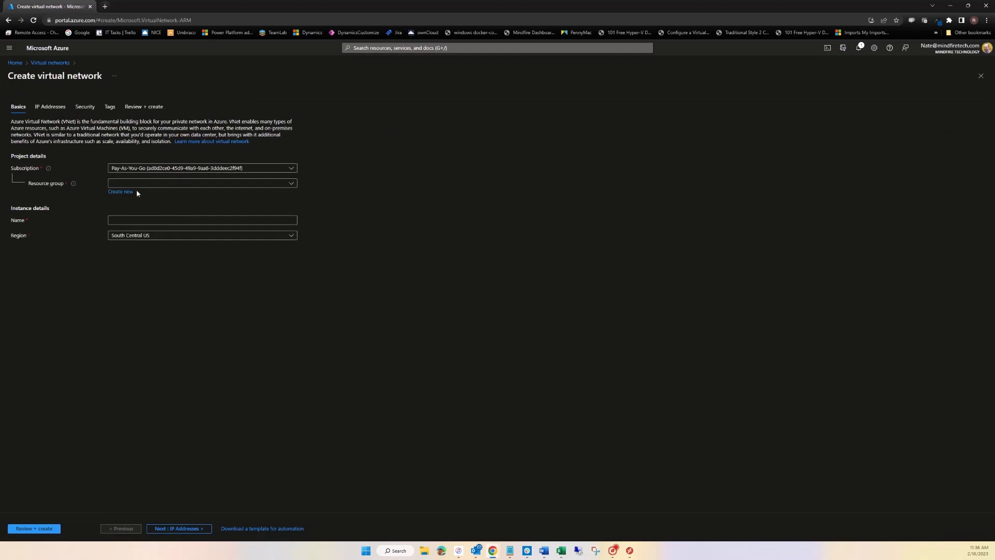
click(139, 186)
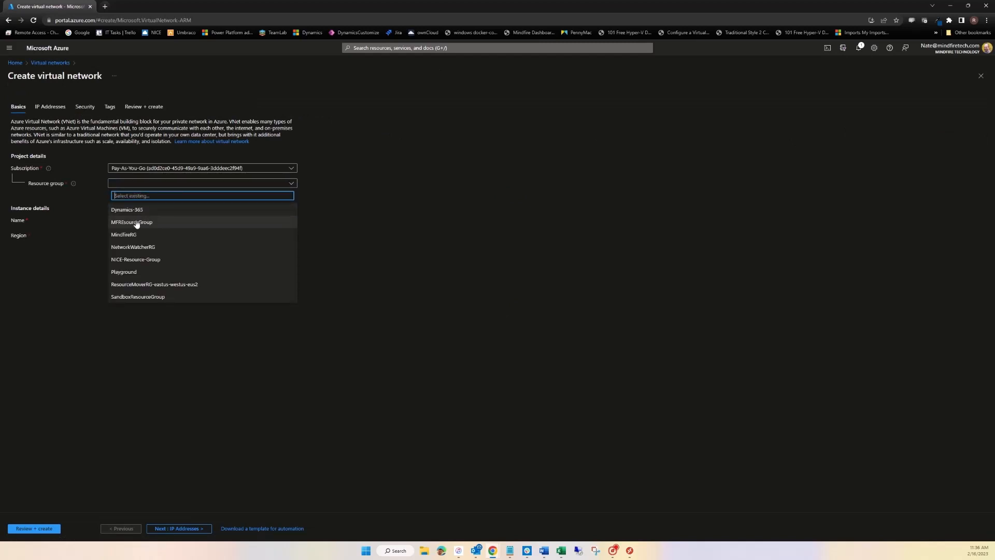
click(137, 222)
click(133, 218)
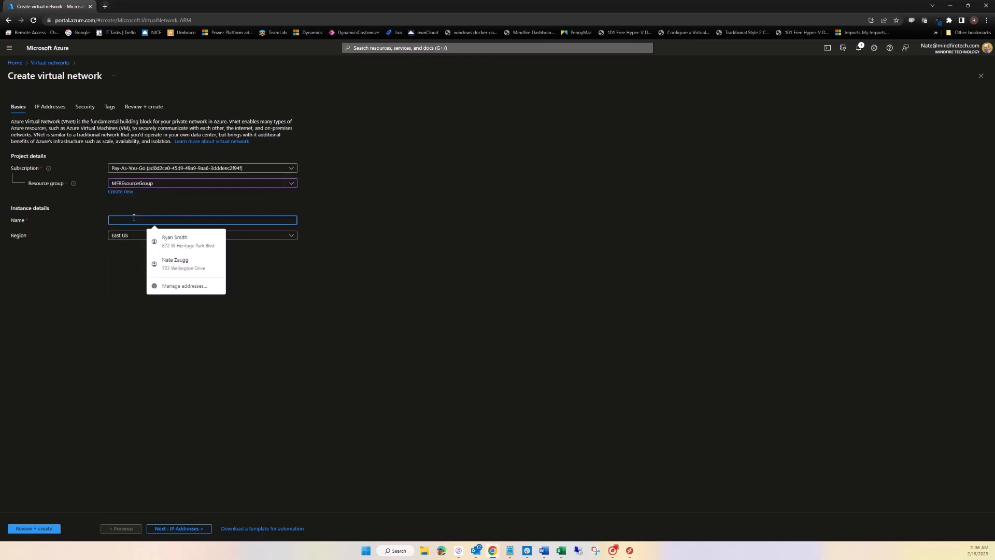
text(MFV)
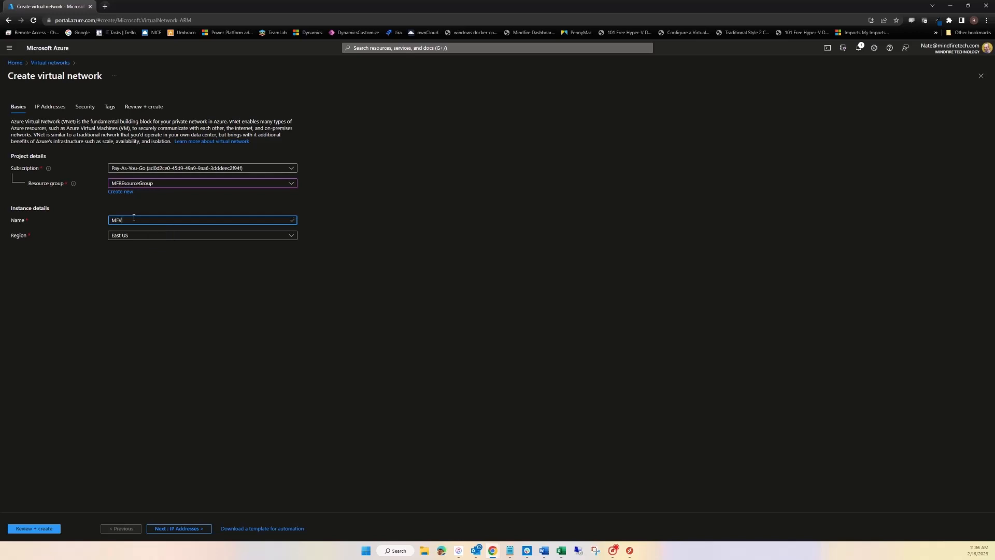
text(irtualNetwork)
click(258, 346)
Step: Go through the virtual network's IP address, security and tag settings, keeping the defaults, and create it
click(193, 528)
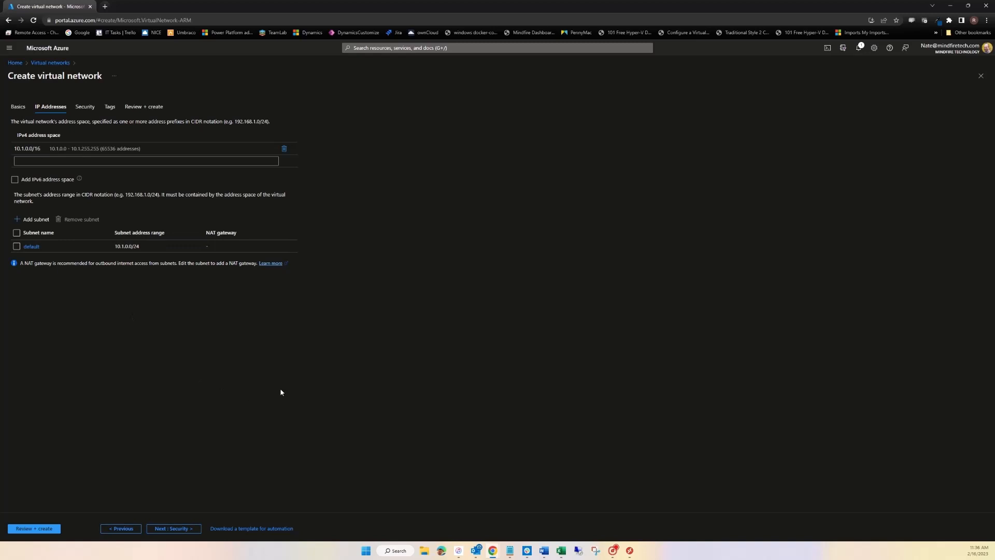
click(173, 528)
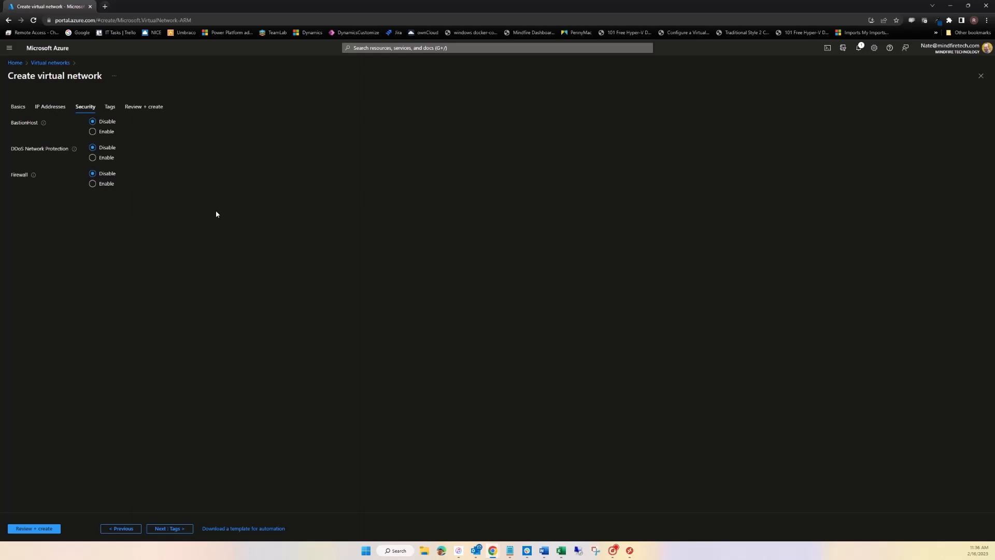
click(169, 529)
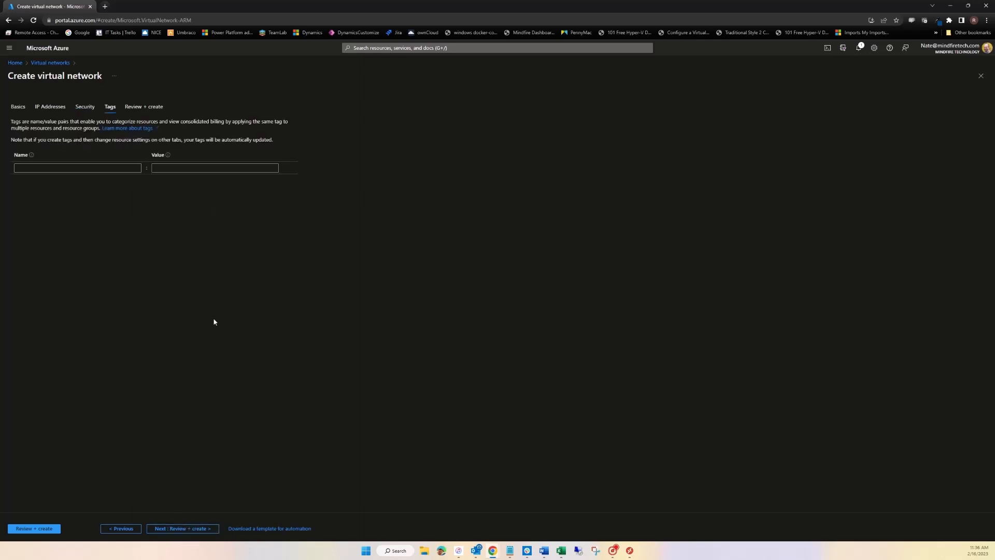
click(173, 529)
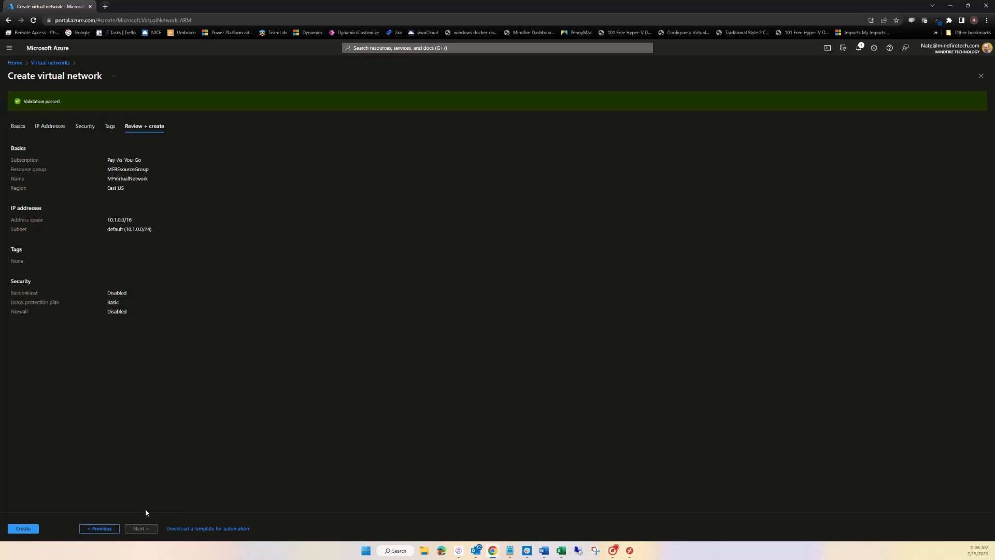
click(27, 529)
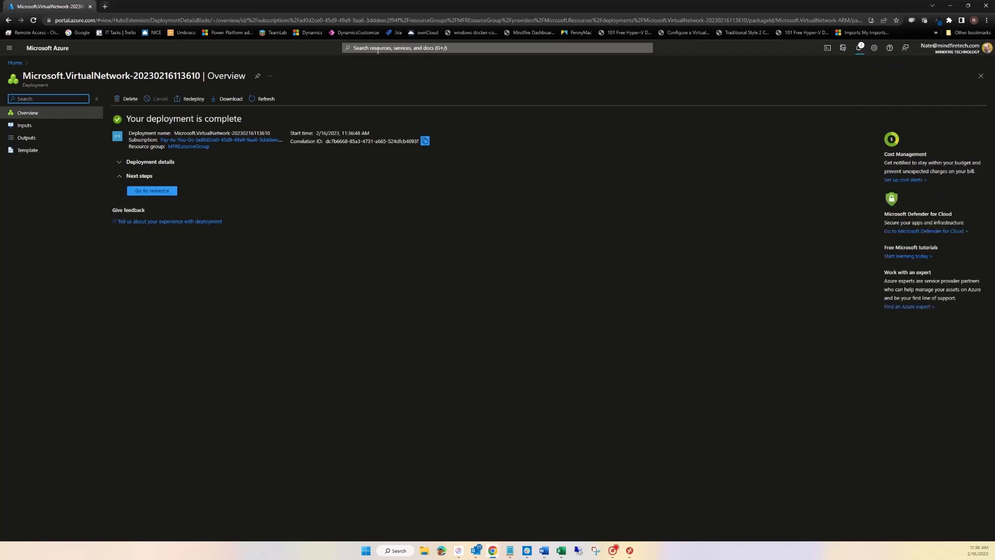
Step: Create a network interface named MFNetworkInterface in the resource group MFREsourceGroup, keeping the other default settings
click(377, 47)
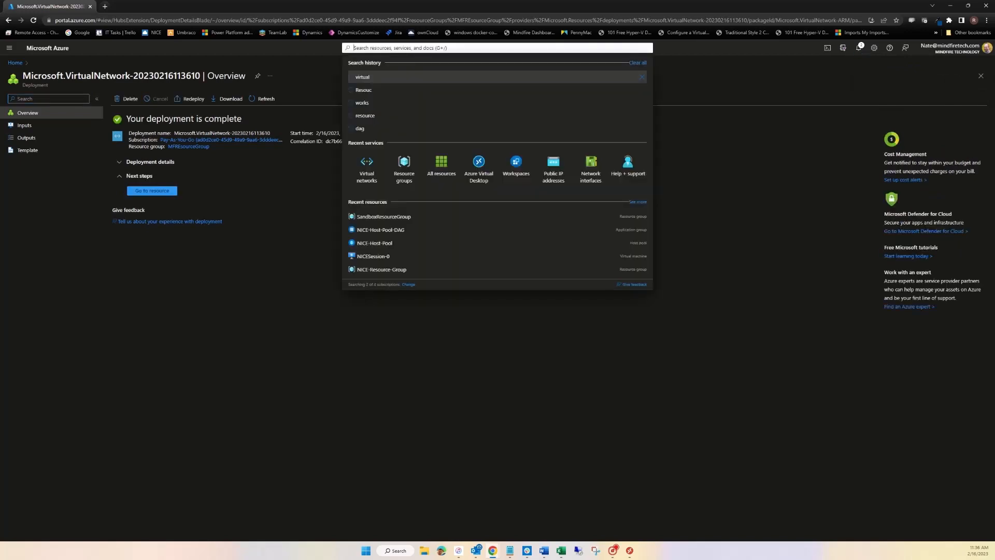
text(Network)
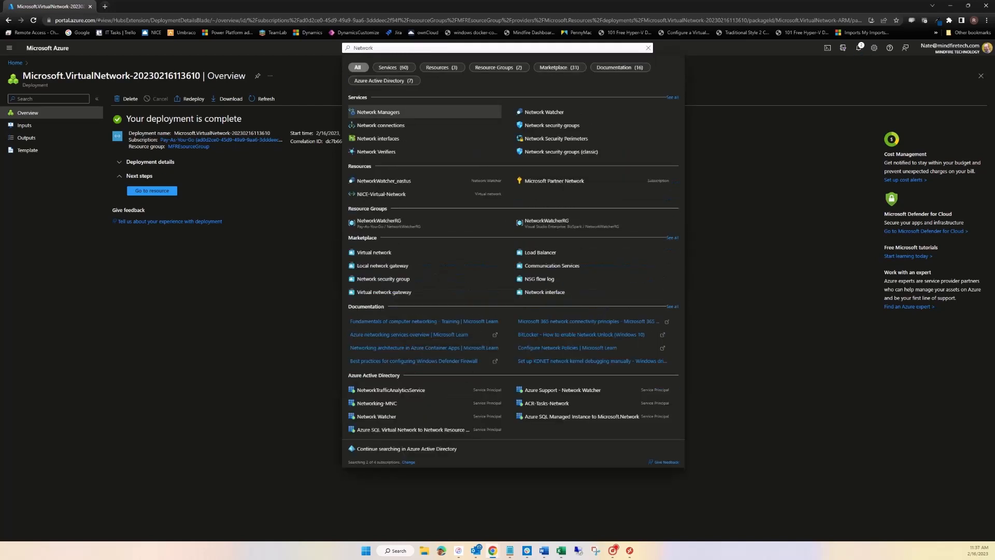
click(373, 139)
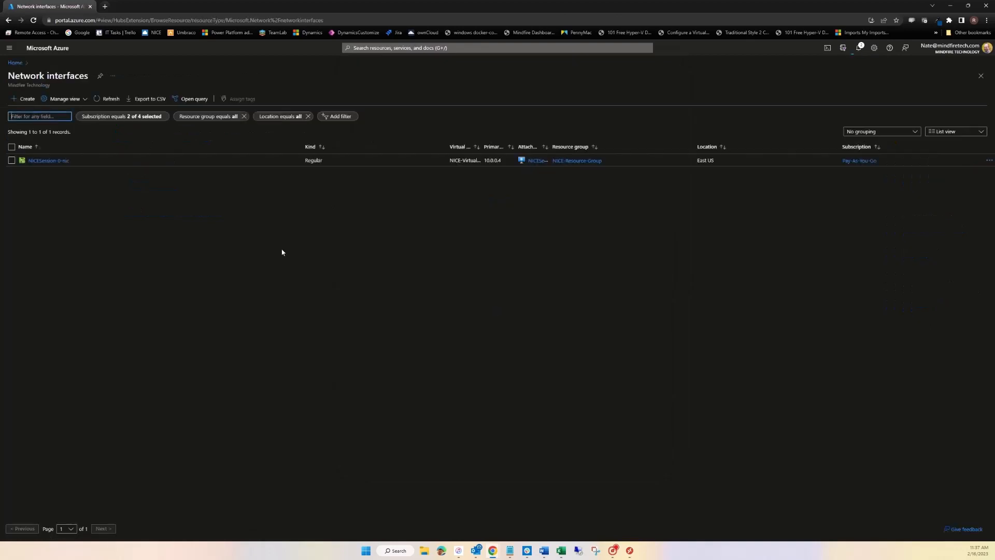
click(24, 99)
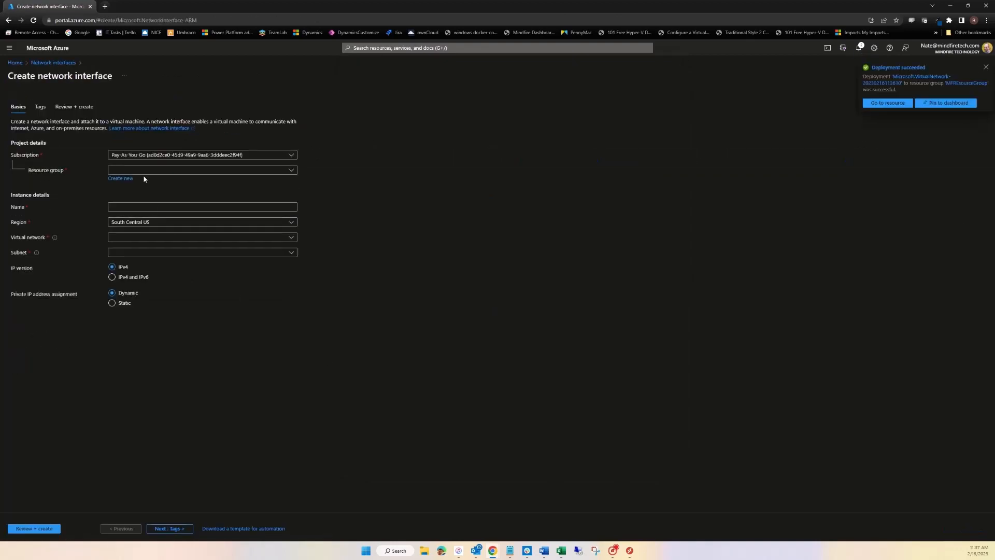
click(142, 171)
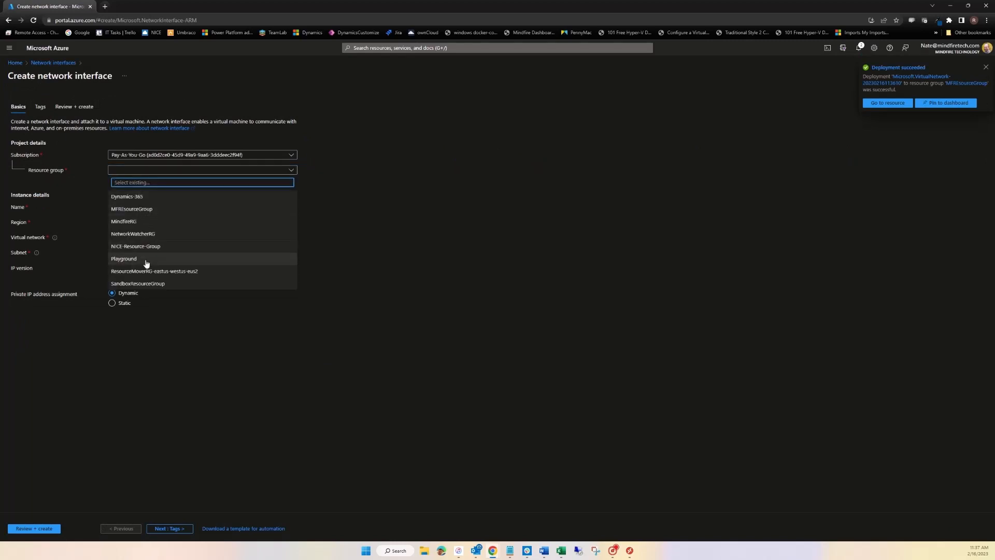
click(146, 211)
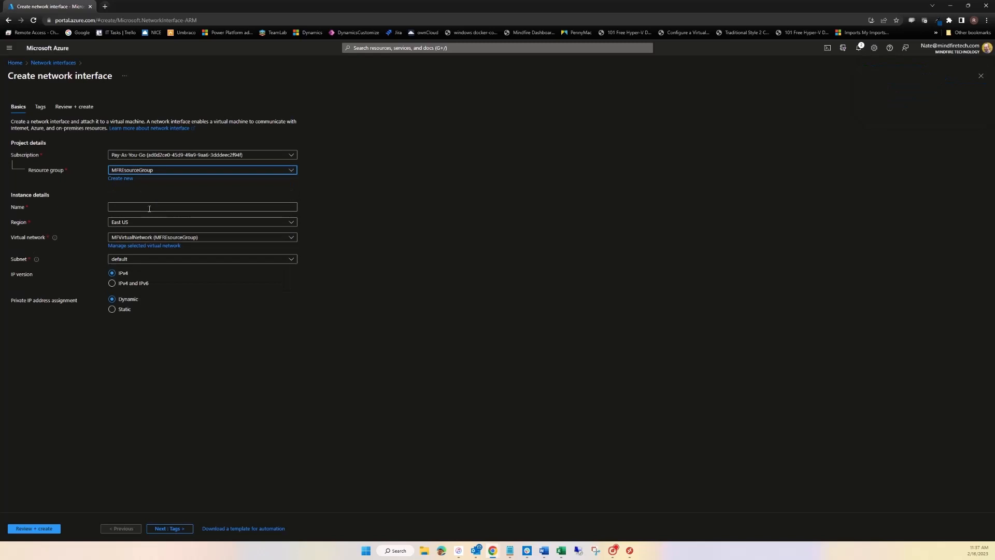
click(139, 207)
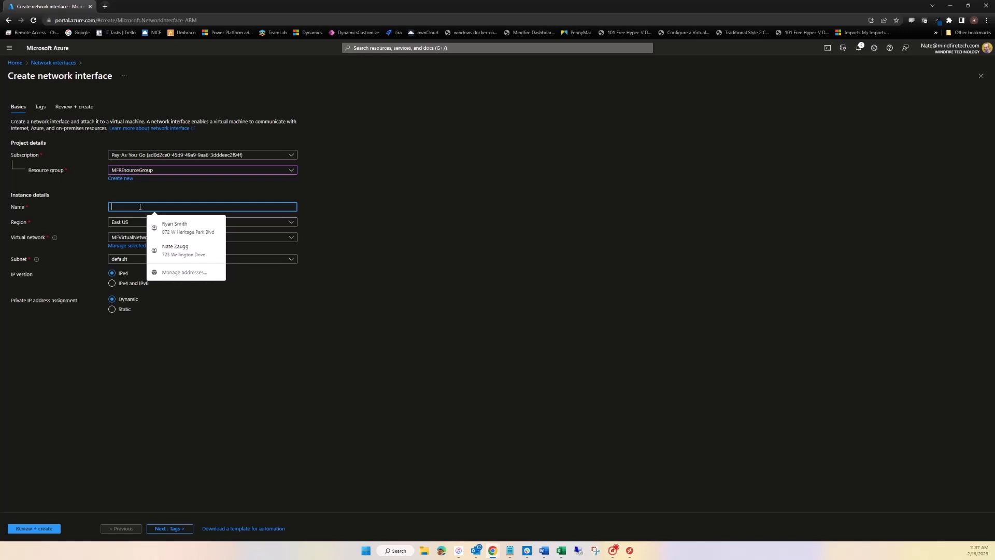
text(MF)
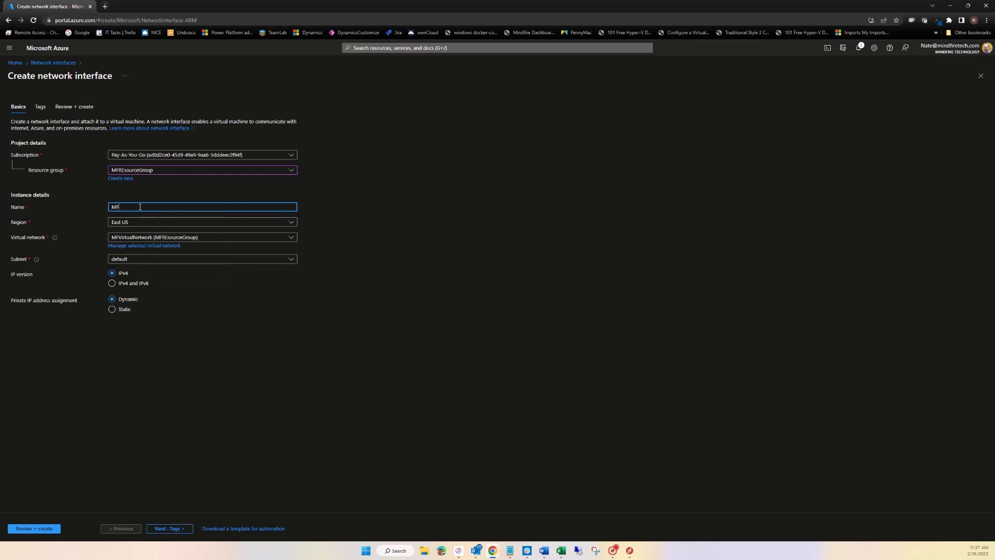
text(NetworkInterface)
click(23, 529)
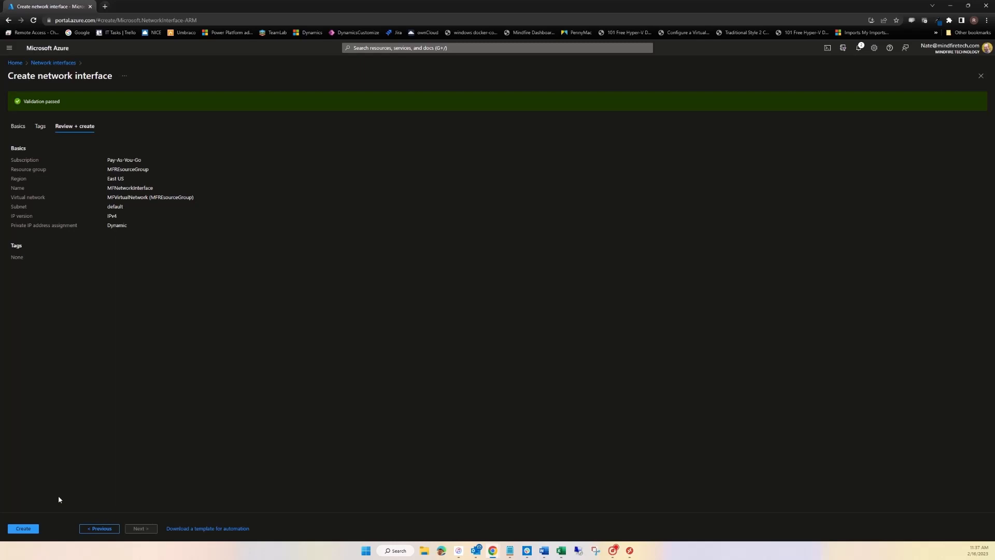
click(26, 530)
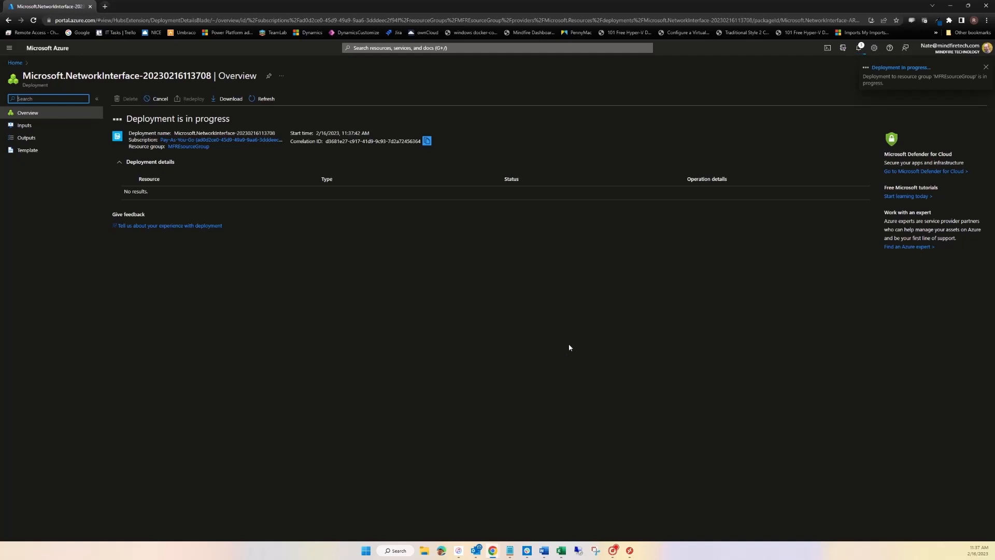
Step: Find the Workspaces service and start a new workspace in the resource group MFREsourceGroup
click(394, 48)
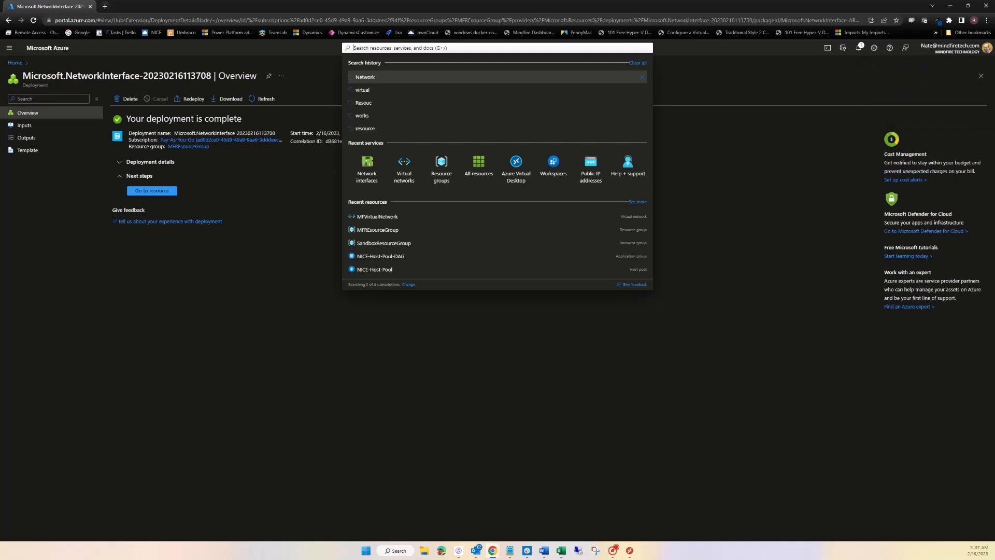
text(Worksp)
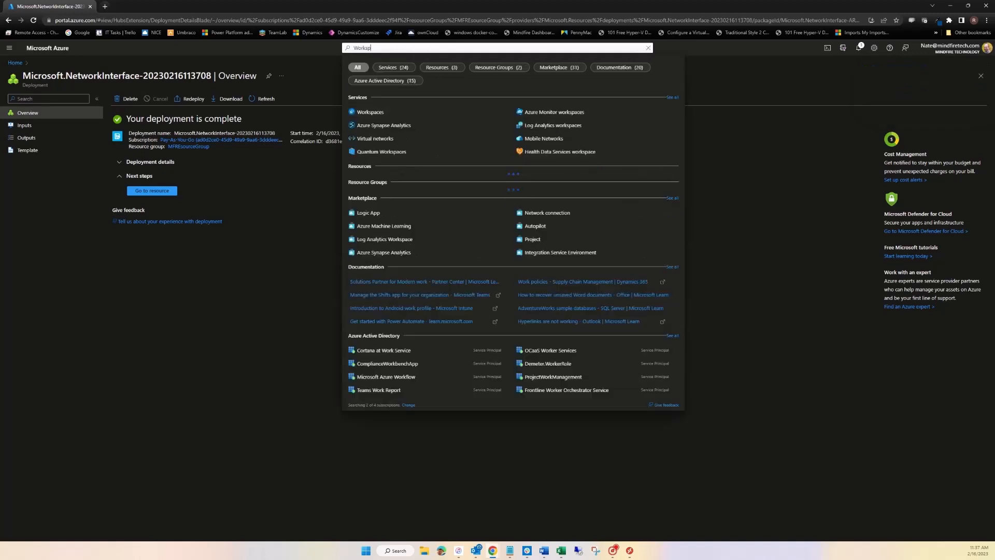
click(388, 113)
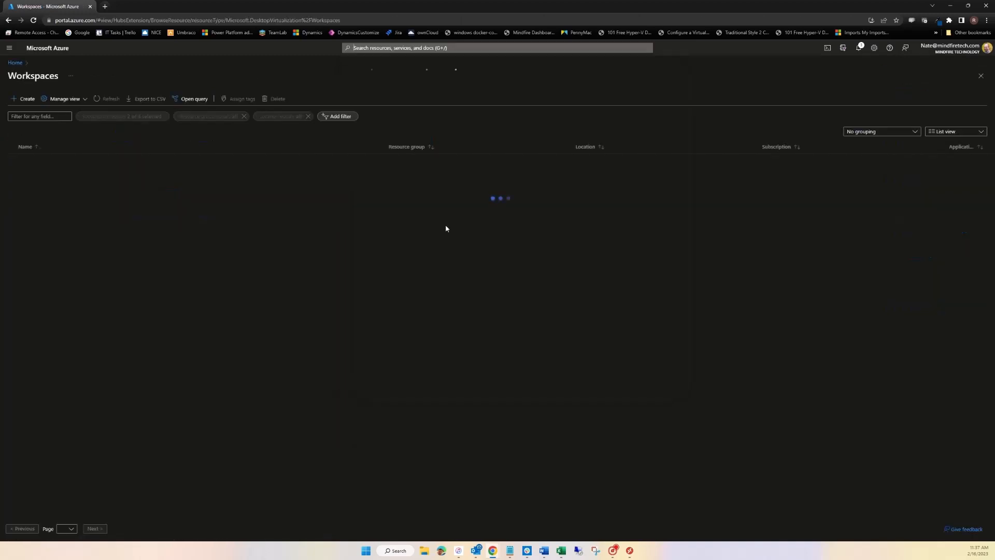
click(23, 99)
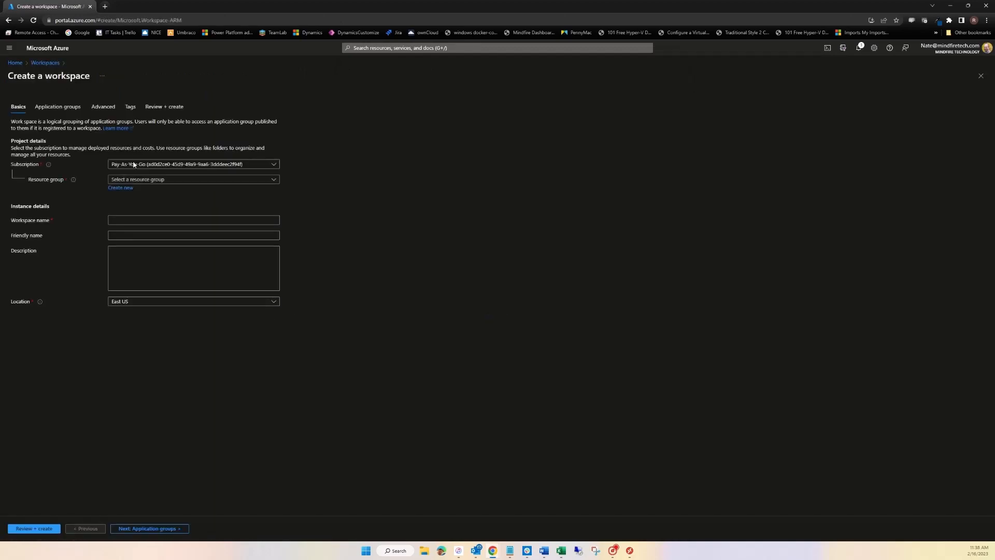
click(142, 180)
click(145, 220)
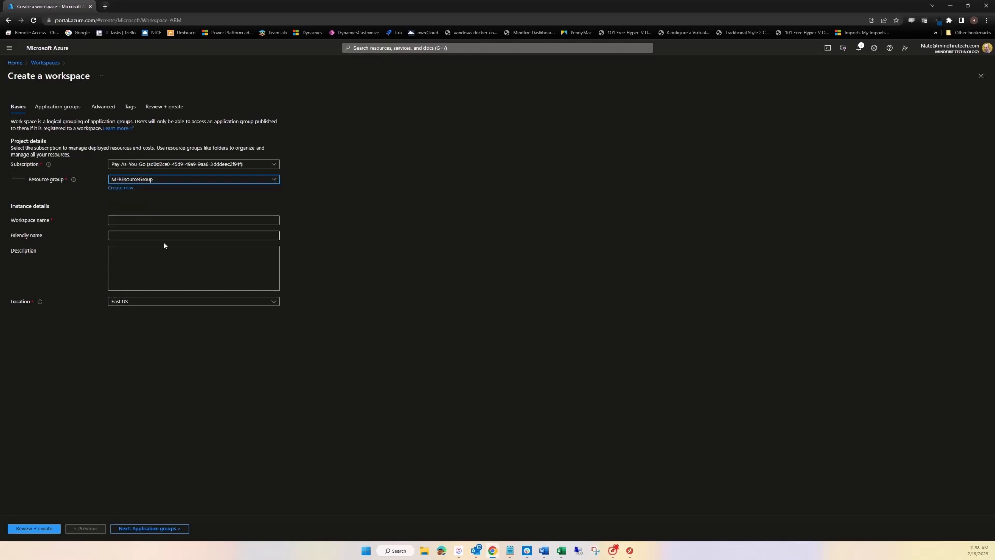
Step: Name the workspace MFWorkspace and give it the friendly name MFWworkspace
click(133, 221)
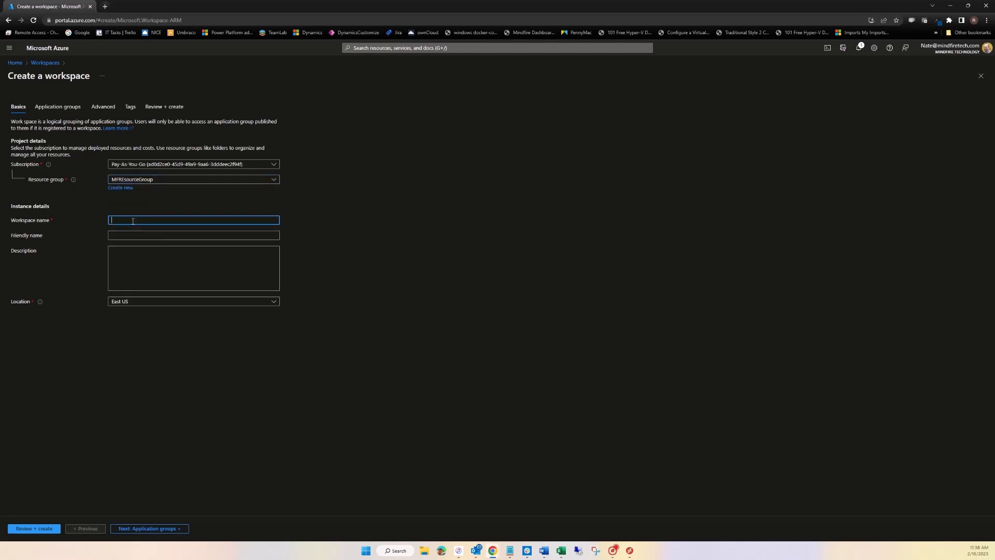
text(MD)
text(Work)
text(space)
click(134, 236)
text(MFW)
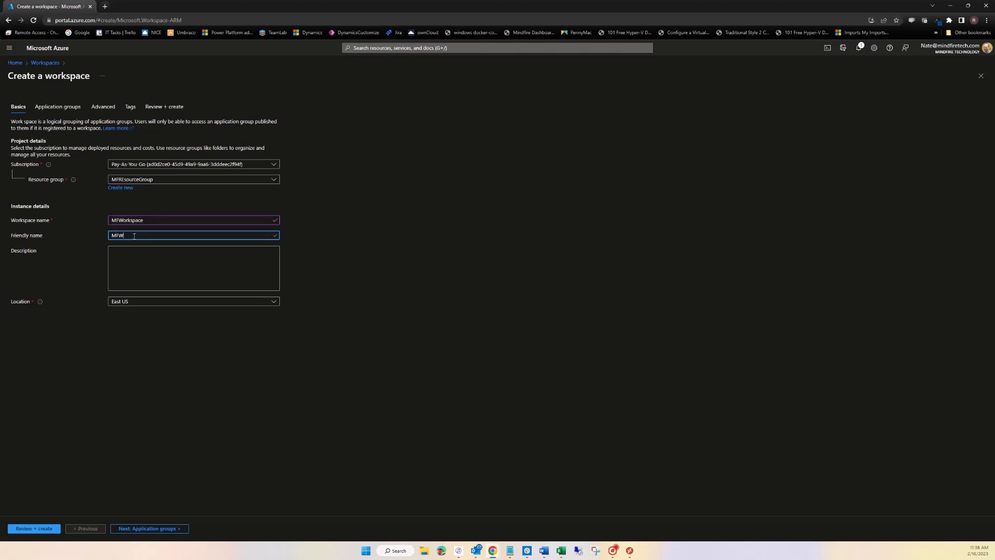
text(workspace)
click(421, 348)
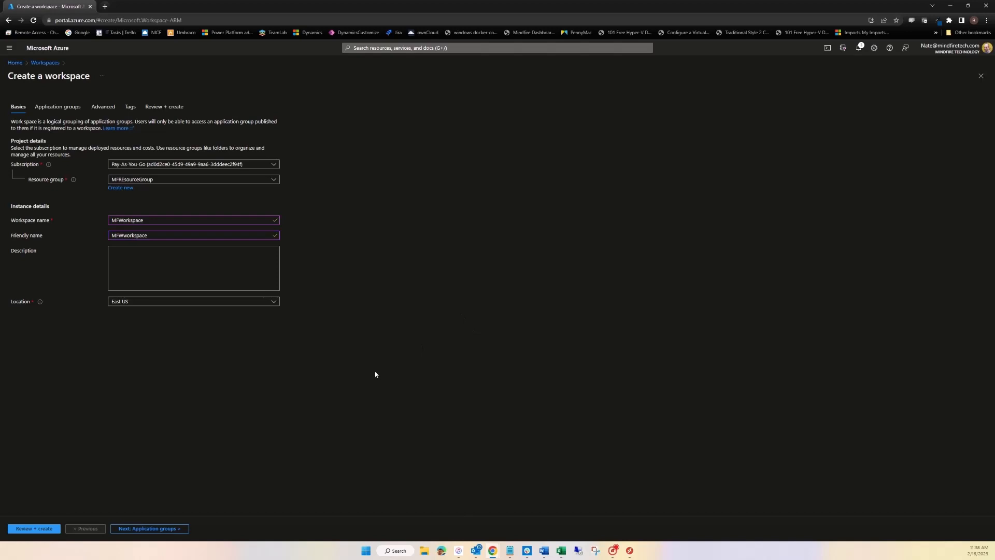
Step: Keep the default application group and diagnostic settings, then review and create the workspace
click(130, 528)
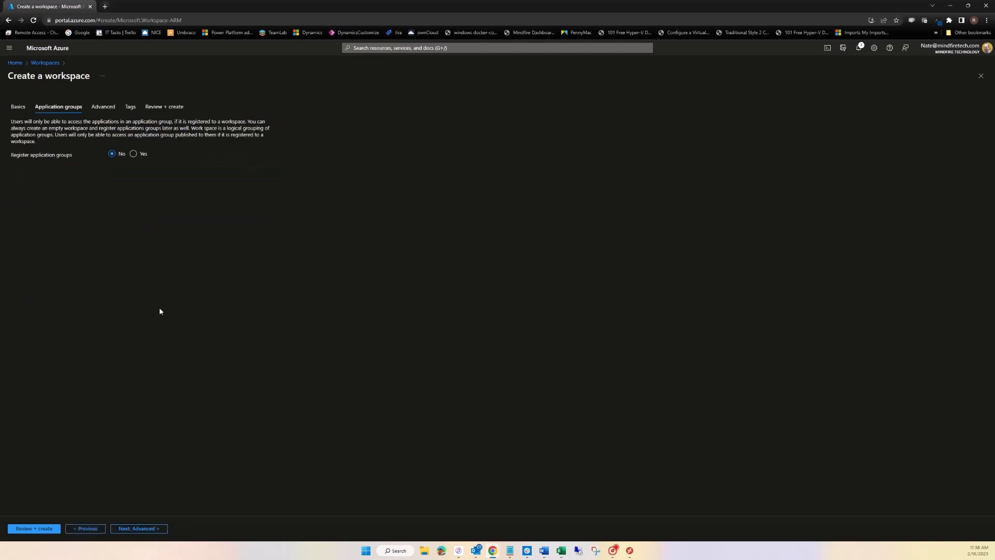
click(140, 528)
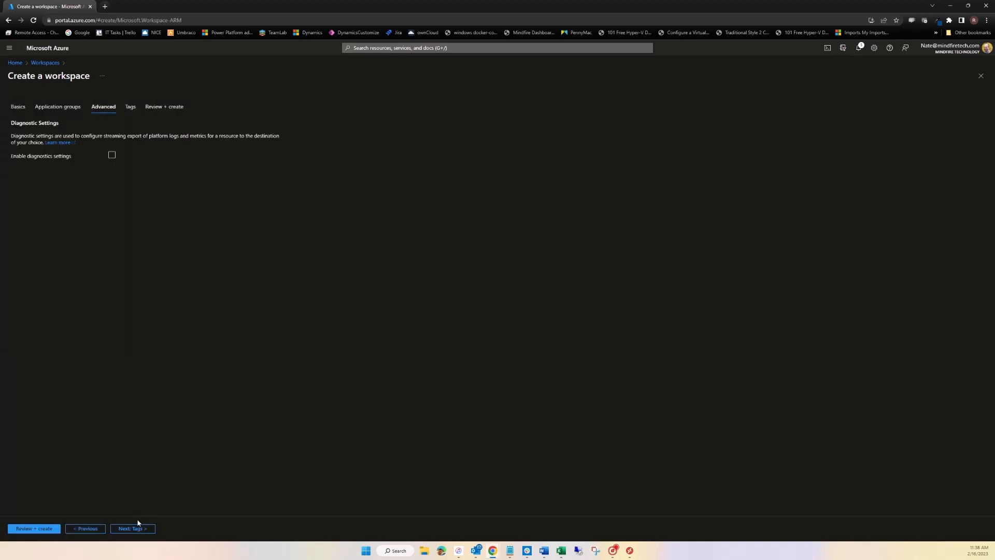
click(40, 530)
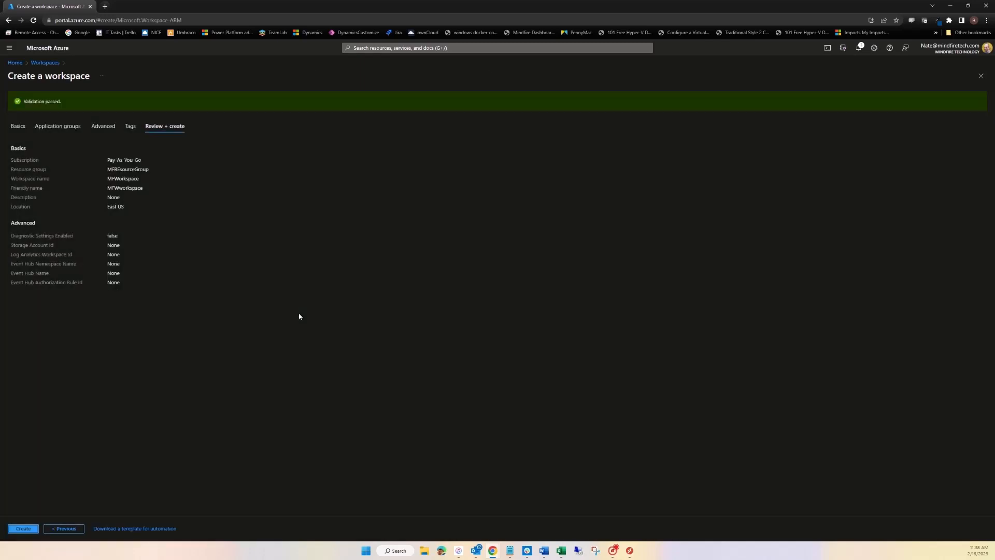
click(21, 529)
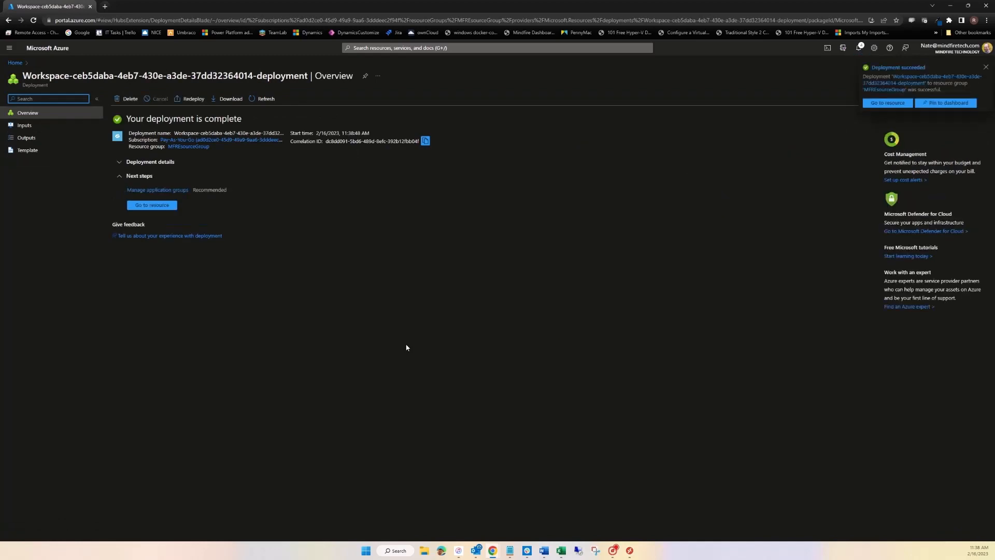
Step: Start a new host pool in Azure Virtual Desktop in the resource group MFREsourceGroup and name it MFHostPool
click(20, 63)
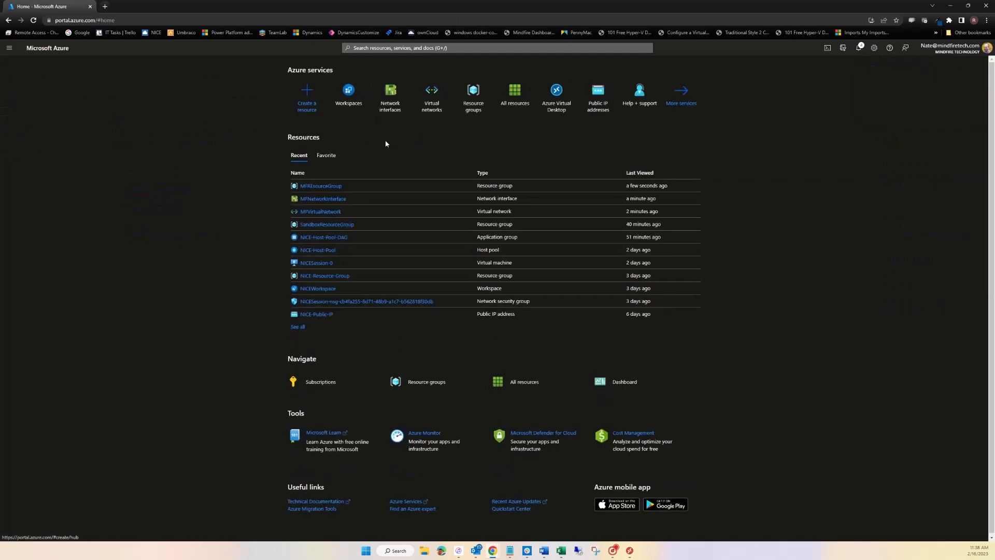
click(554, 99)
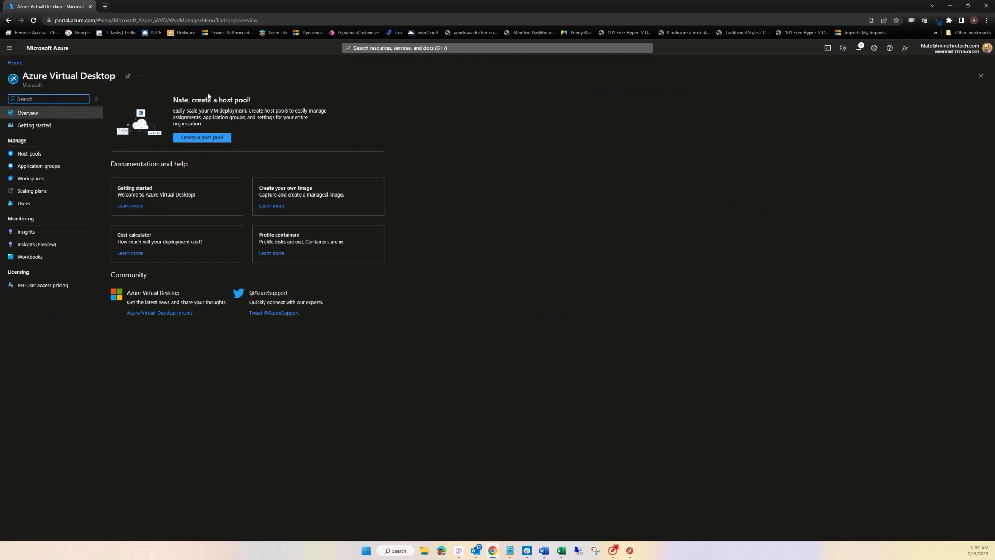
click(201, 137)
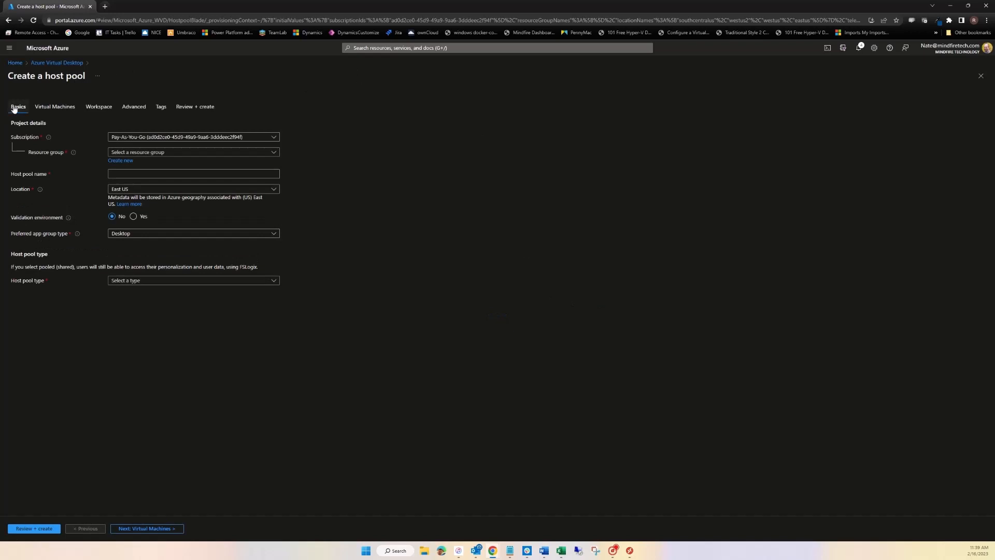
click(166, 153)
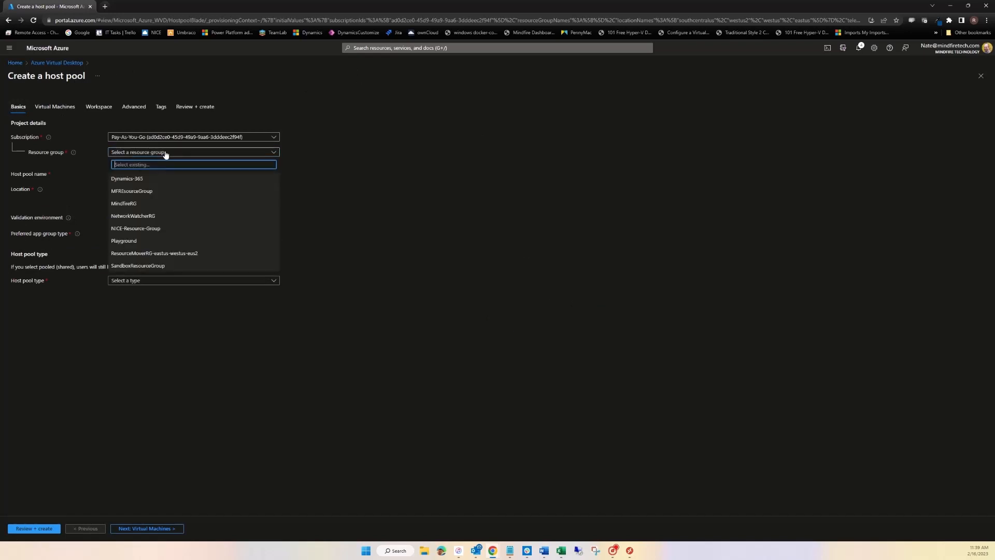
click(137, 191)
click(136, 174)
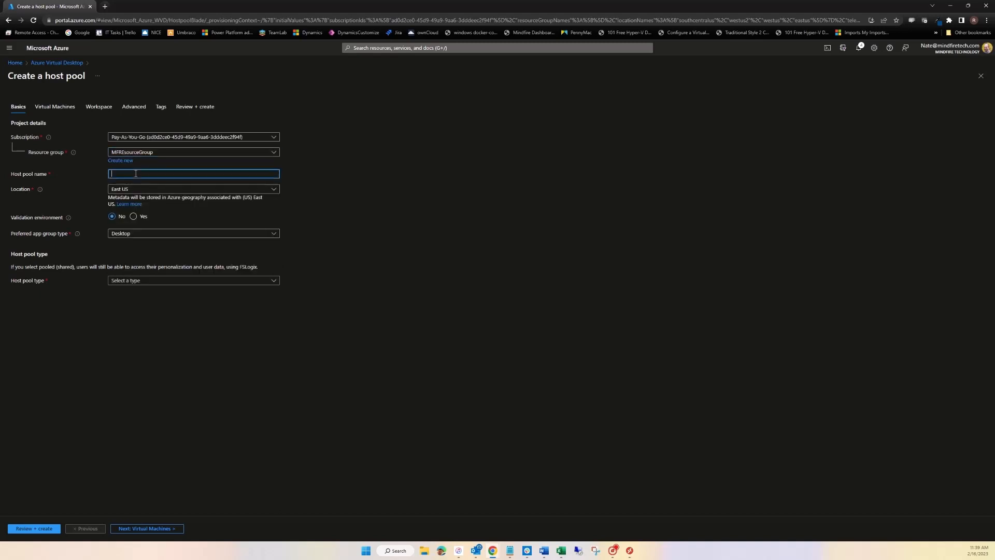
text(MFHostPool)
Step: Set the host pool type to Pooled with a max session limit of 4
click(127, 282)
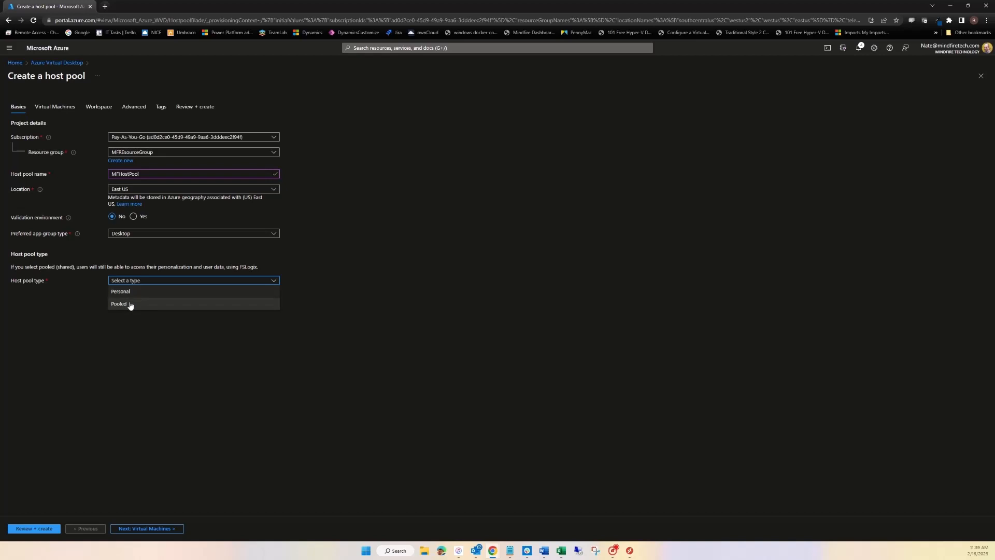
click(130, 305)
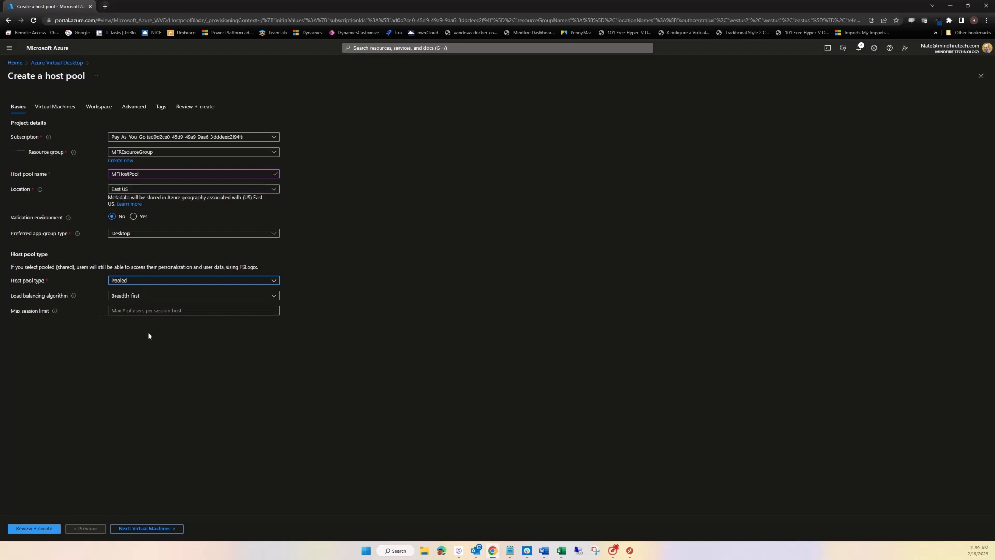
click(141, 312)
text(4)
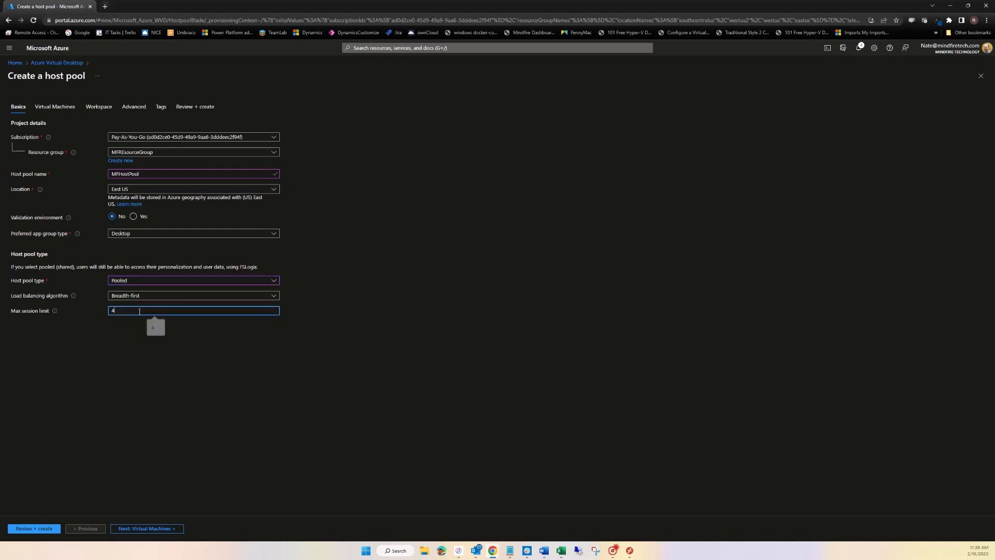
Step: Choose to add Azure virtual machines to the host pool, with the name prefix MFSession
click(147, 529)
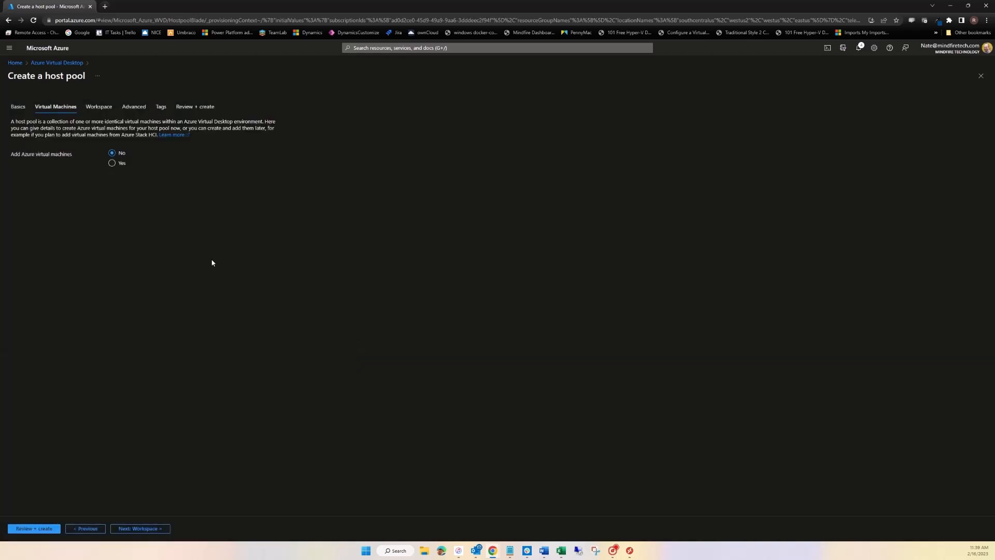
click(112, 163)
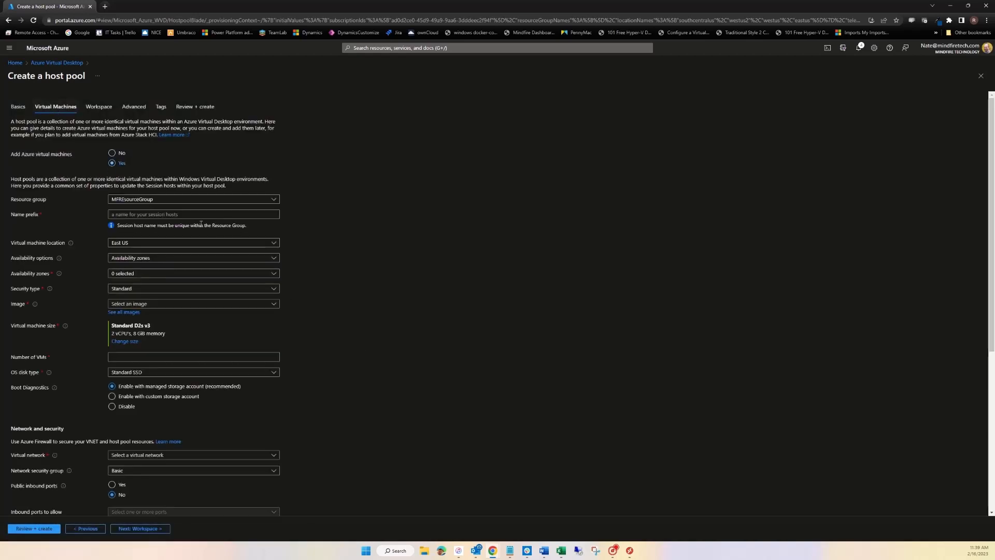
click(176, 215)
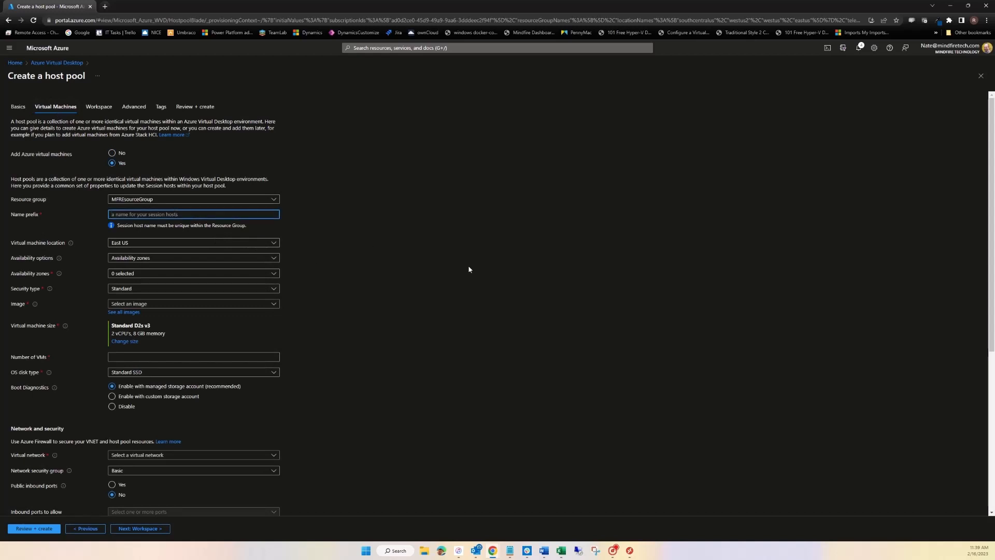
text(MFSessionHost)
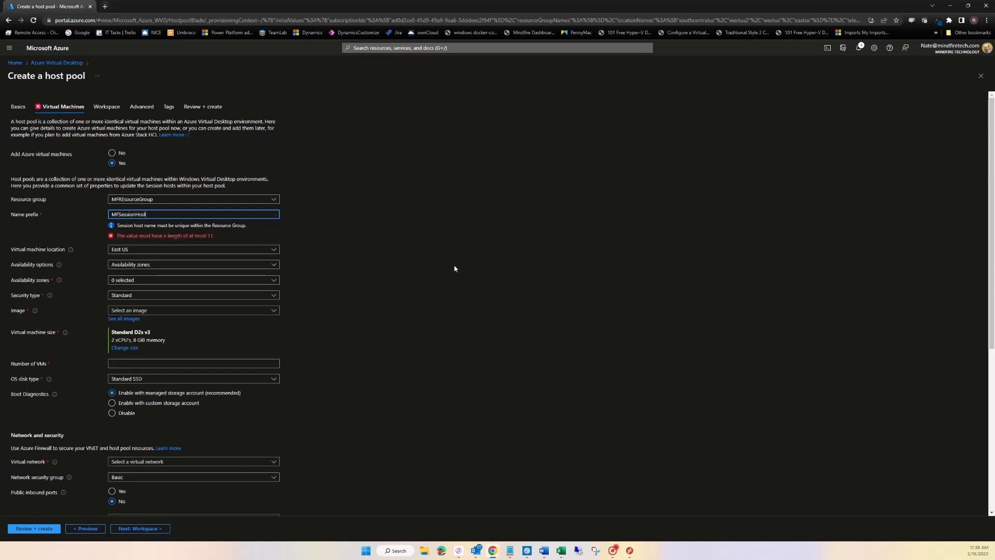
key(BackSpace)
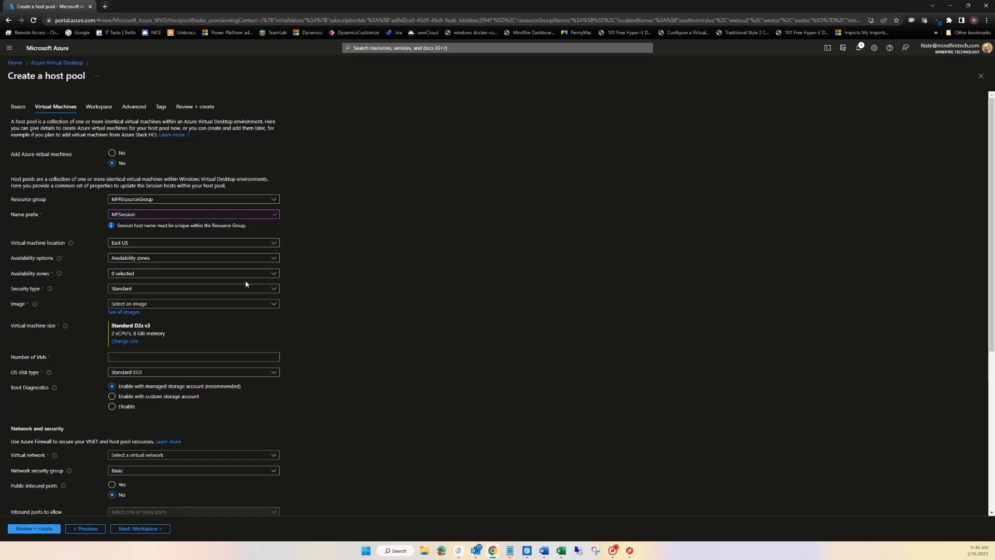
Step: Configure the virtual machines with no infrastructure redundancy, the Windows 11 Enterprise multi-session + Microsoft 365 Apps, version 22H2 image and a VM count of 1
click(179, 259)
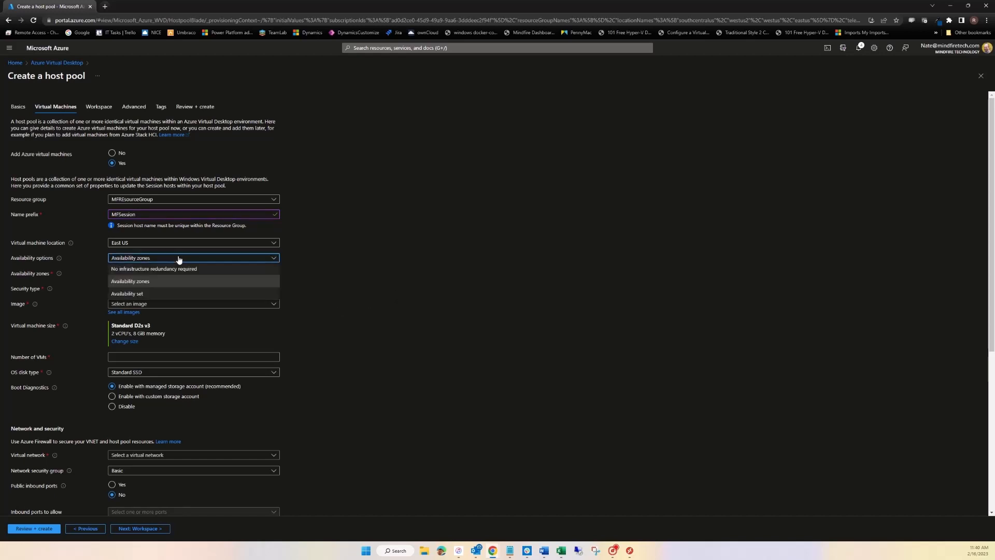
click(166, 269)
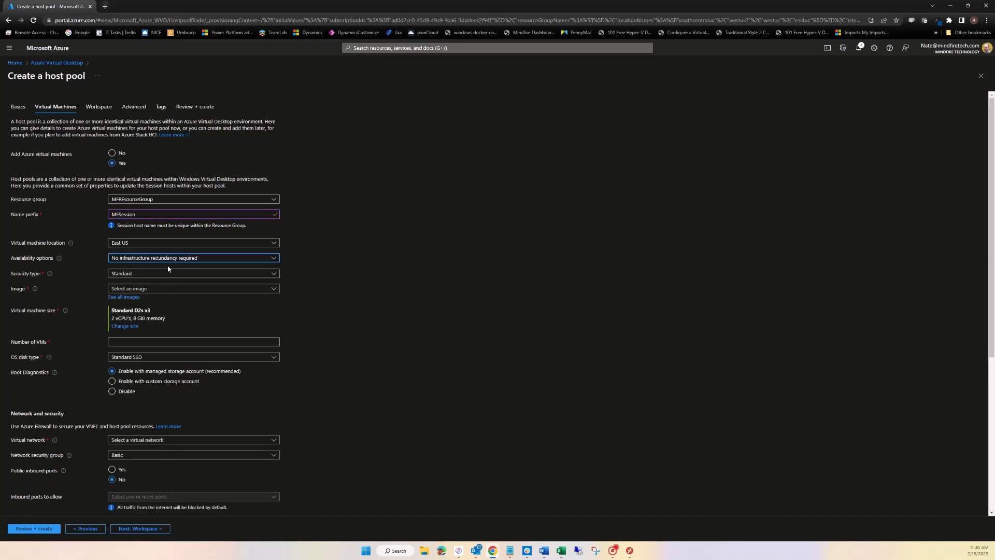
click(276, 290)
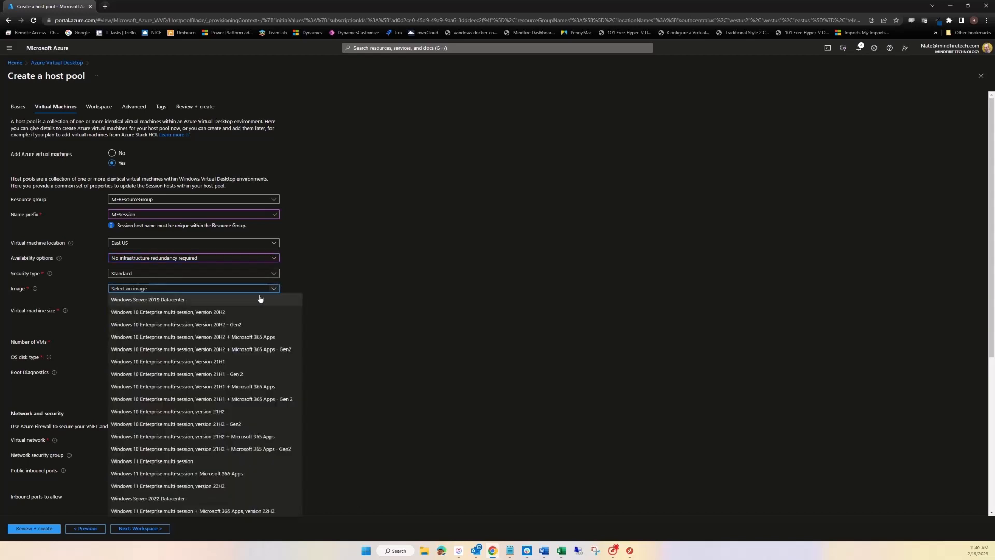
click(215, 512)
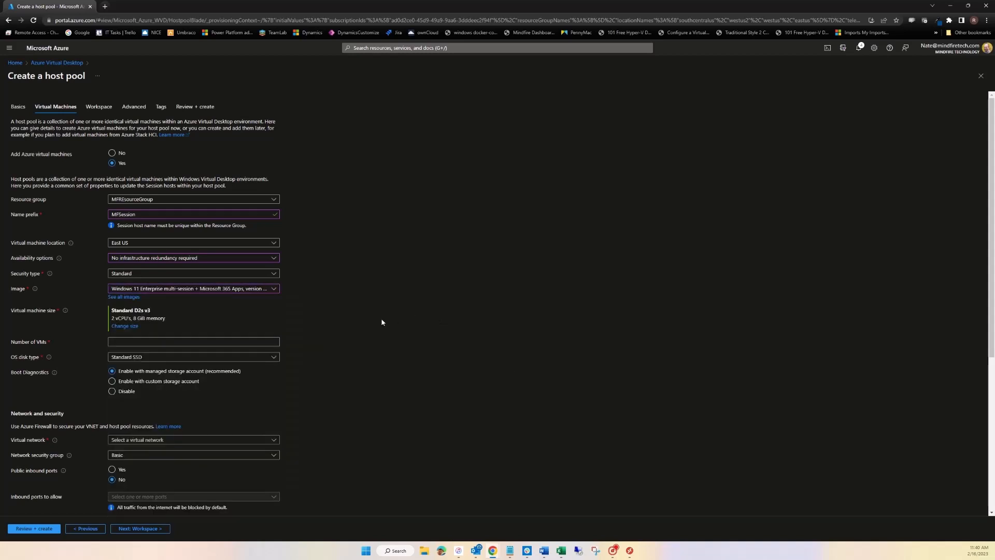
scroll(381, 322, down, 2)
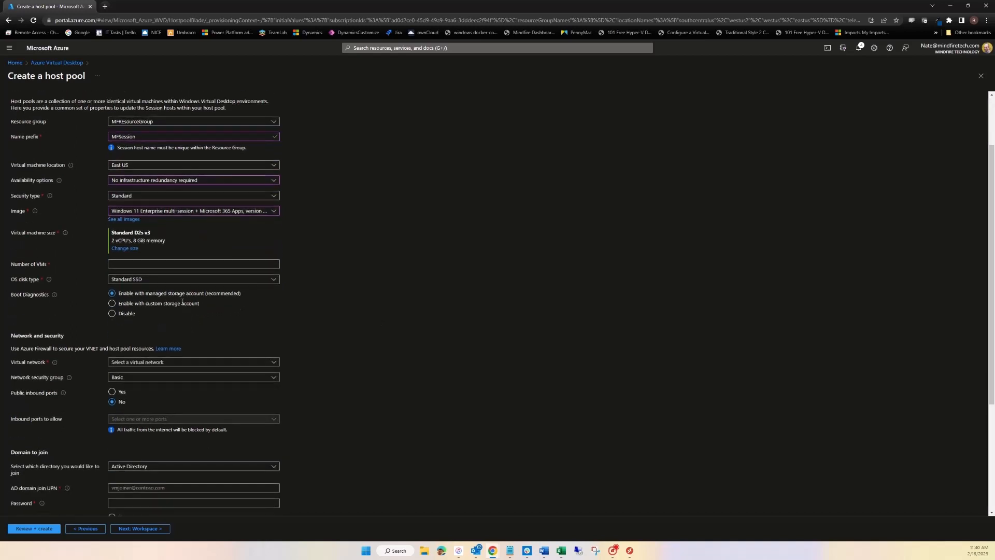
click(179, 261)
text(1)
Step: Connect the virtual machines to the virtual network MFVirtualNetwork and enable public inbound ports
scroll(390, 357, down, 1)
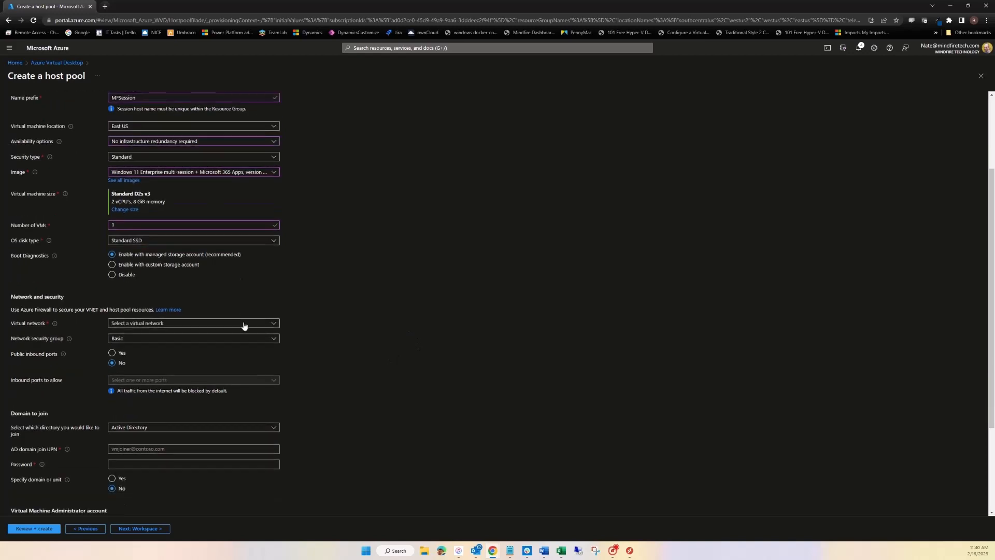
click(274, 325)
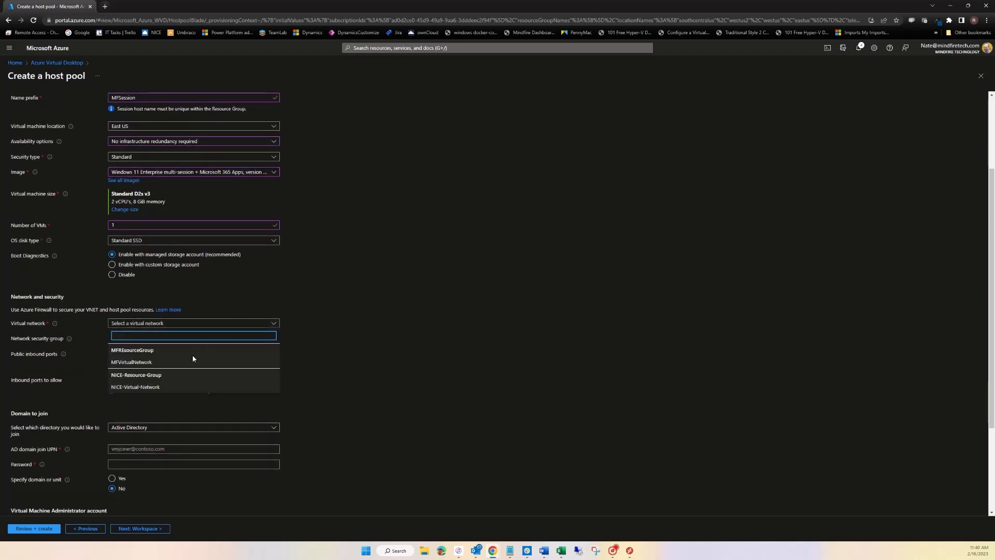
click(148, 359)
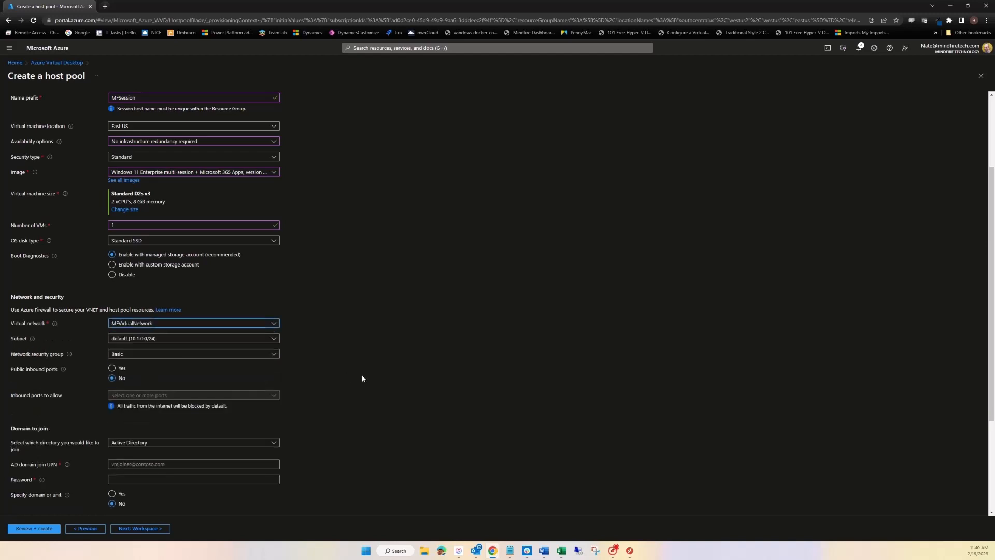
scroll(365, 378, down, 1)
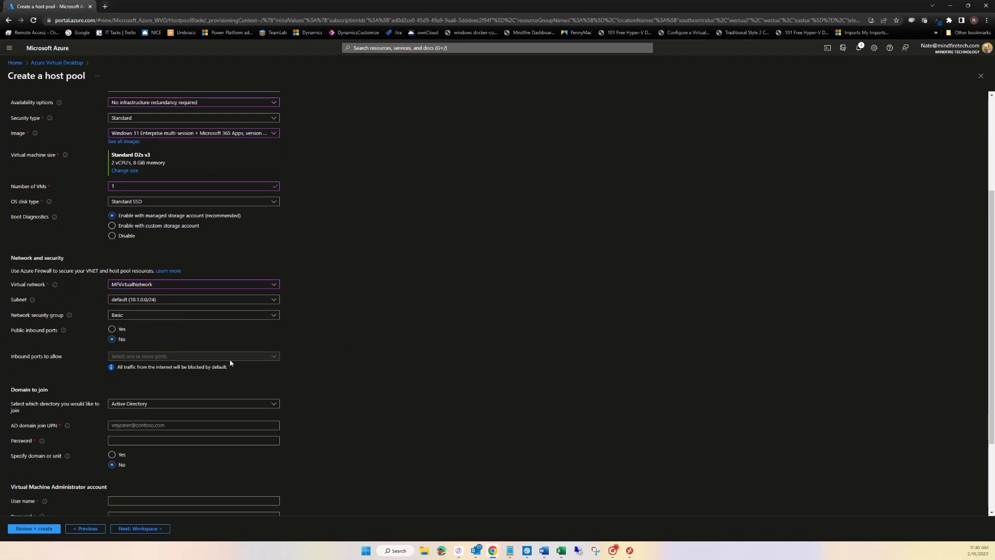
click(112, 330)
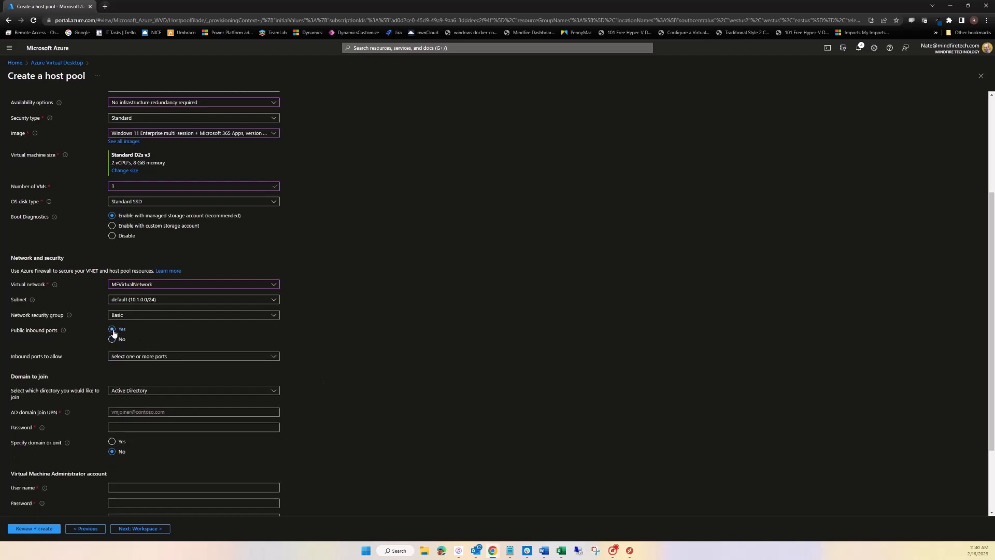
Step: Allow the RDP (3389) inbound port for the virtual machines
click(154, 358)
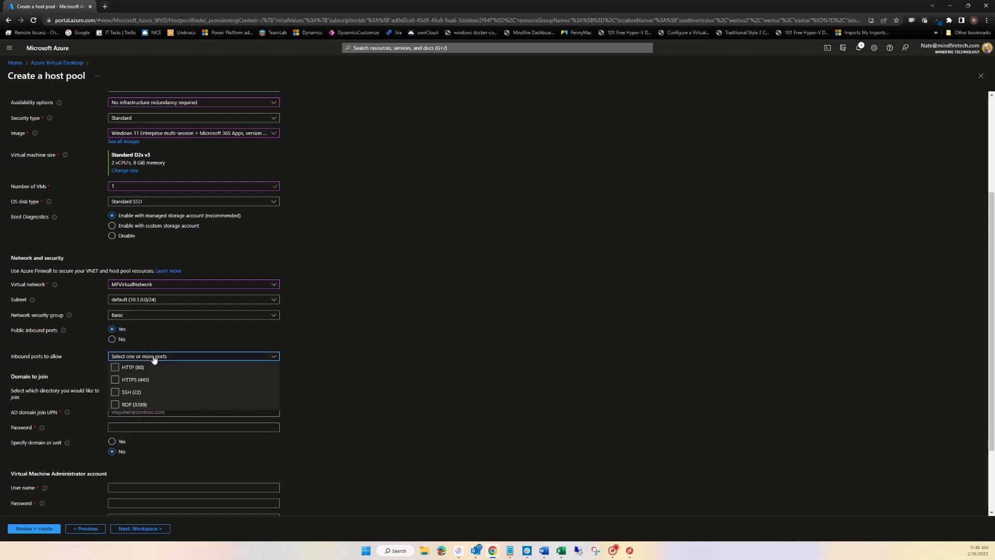
click(125, 404)
click(470, 397)
Step: Set the directory the virtual machines join to Azure Active Directory
scroll(403, 356, down, 3)
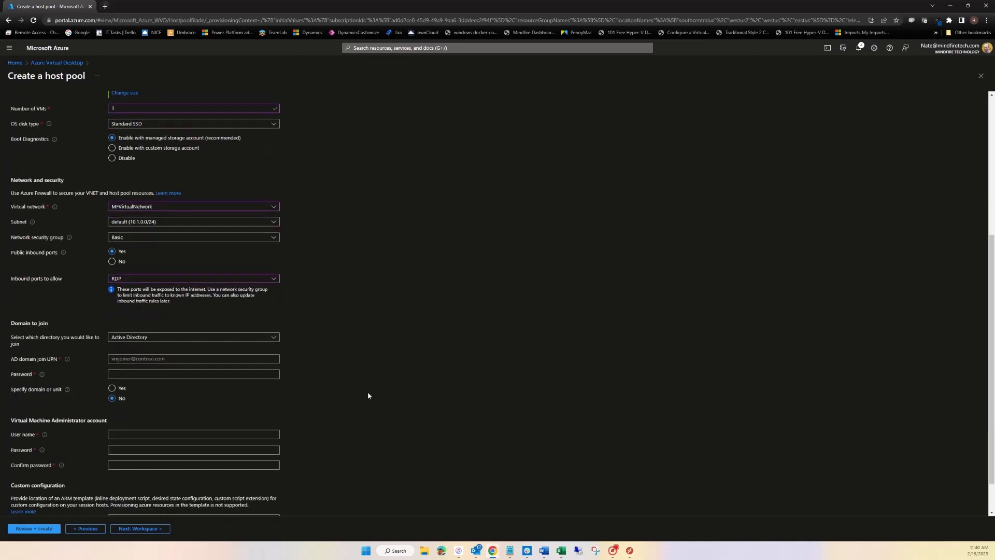
click(273, 338)
click(143, 362)
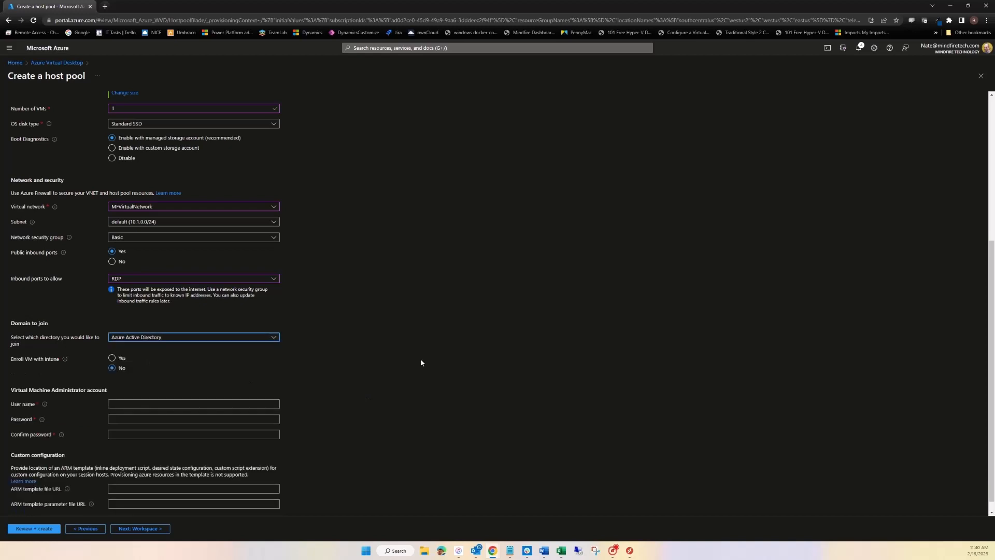
Step: Fill in the virtual machine administrator account with user name MFAdmin, and enter and confirm the account password
scroll(409, 359, down, 1)
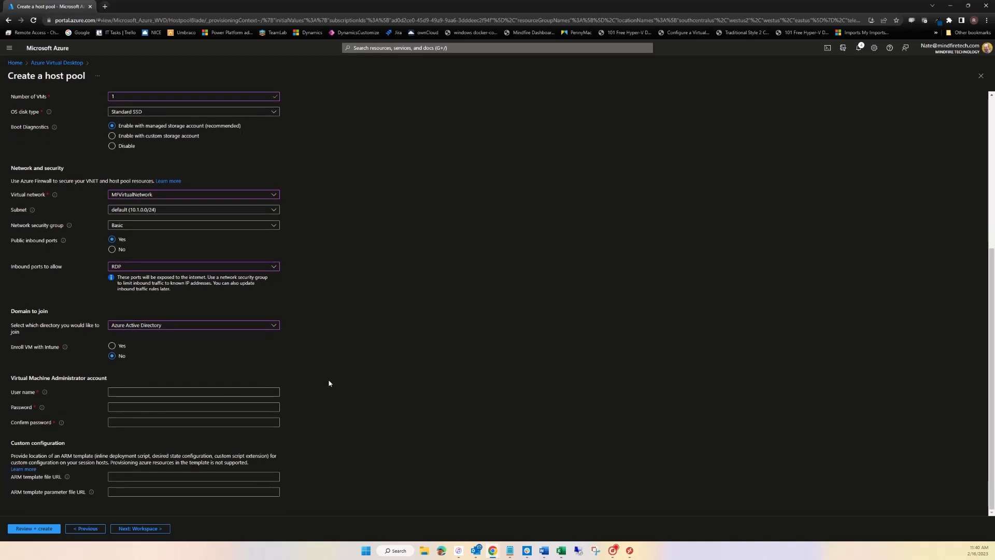
click(199, 392)
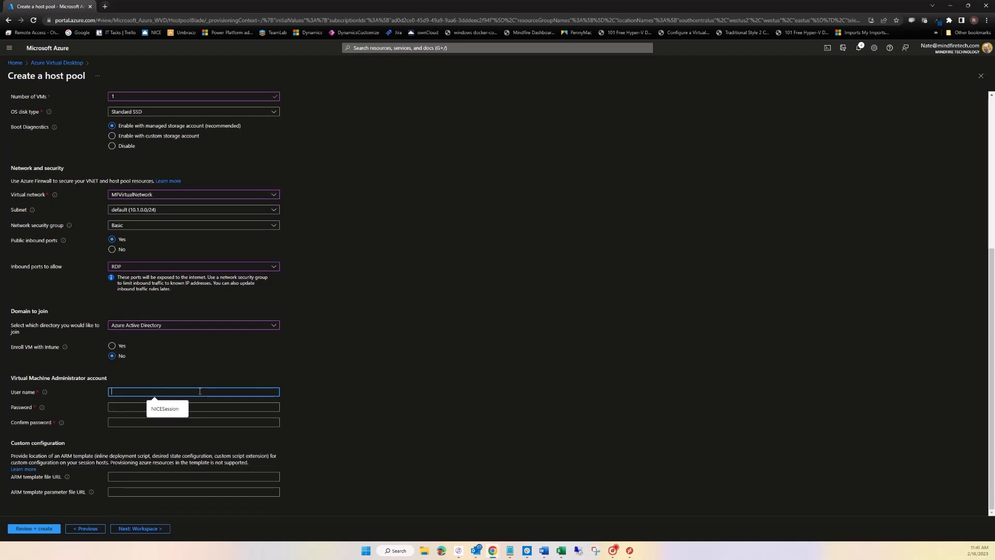
text(MFA)
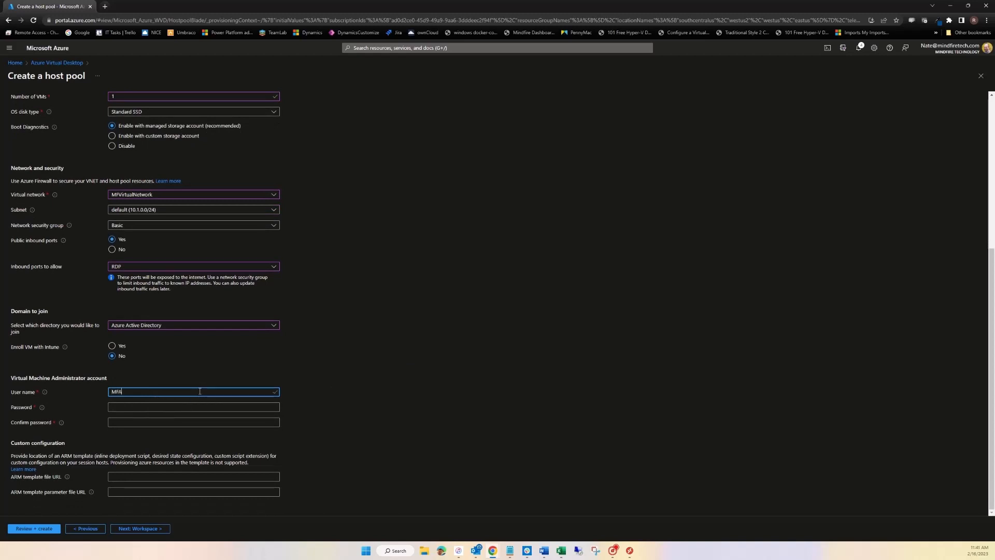
text(dmin)
key(Tab)
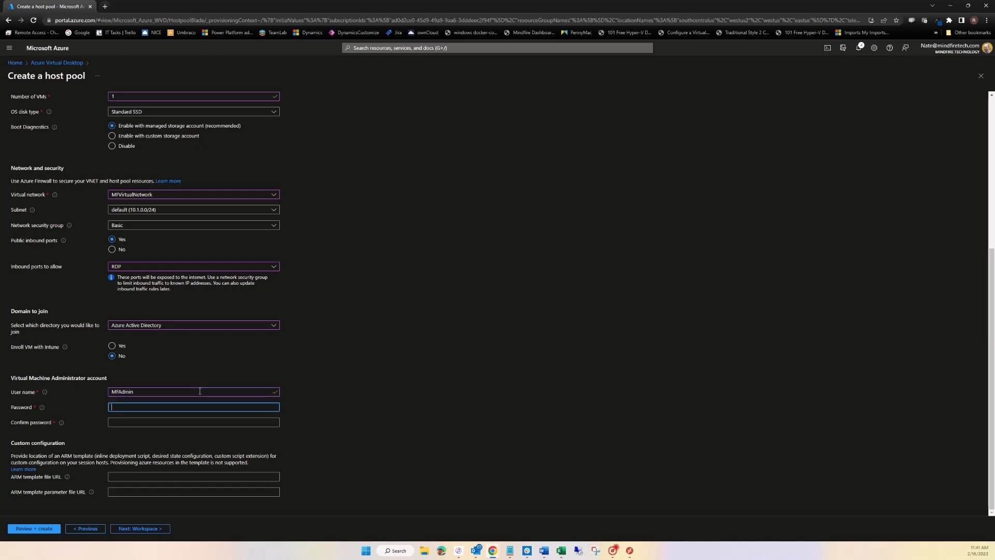
text(*****)
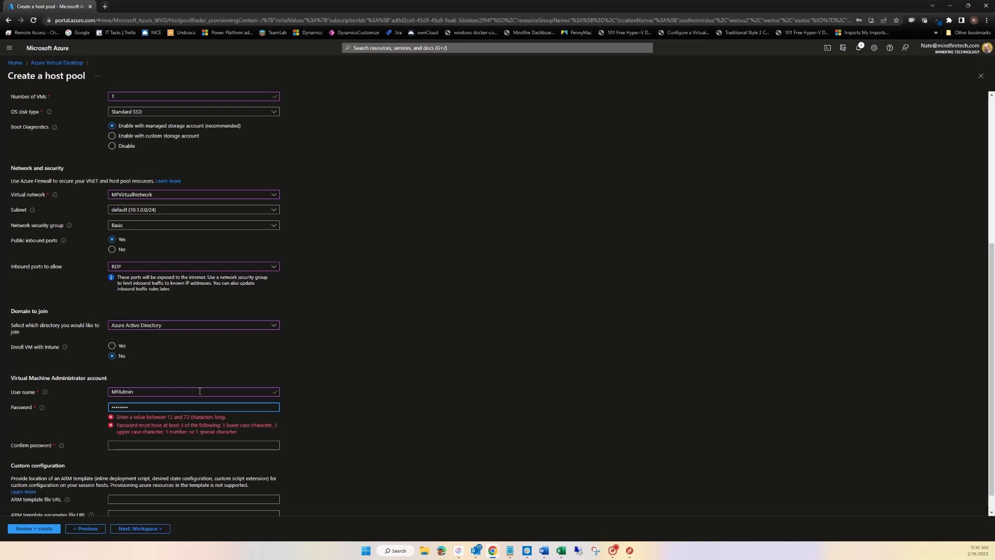
text(*)
key(Tab)
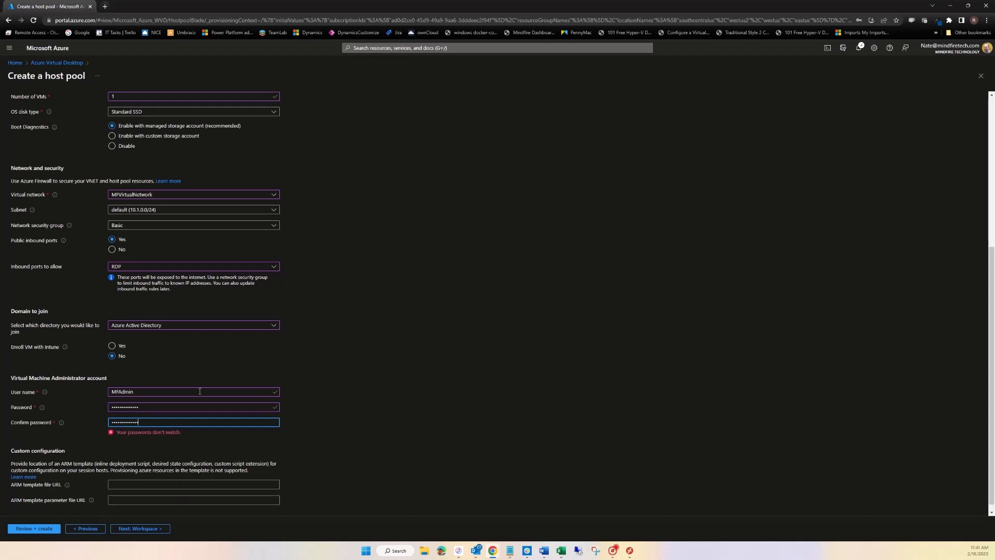
text(*)
click(357, 431)
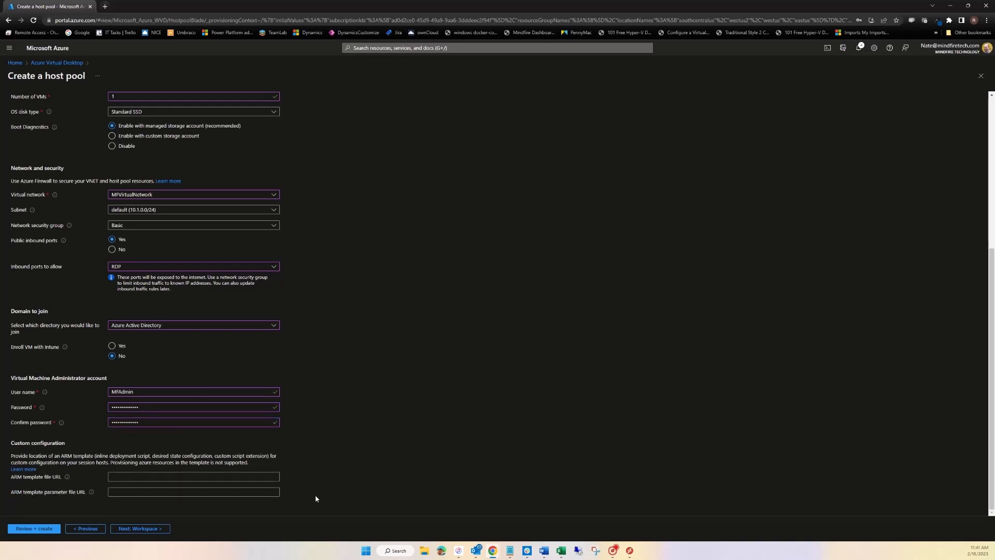
Step: Dismiss the offer to save the password and register the desktop app group to the workspace MFWorkspace
click(139, 528)
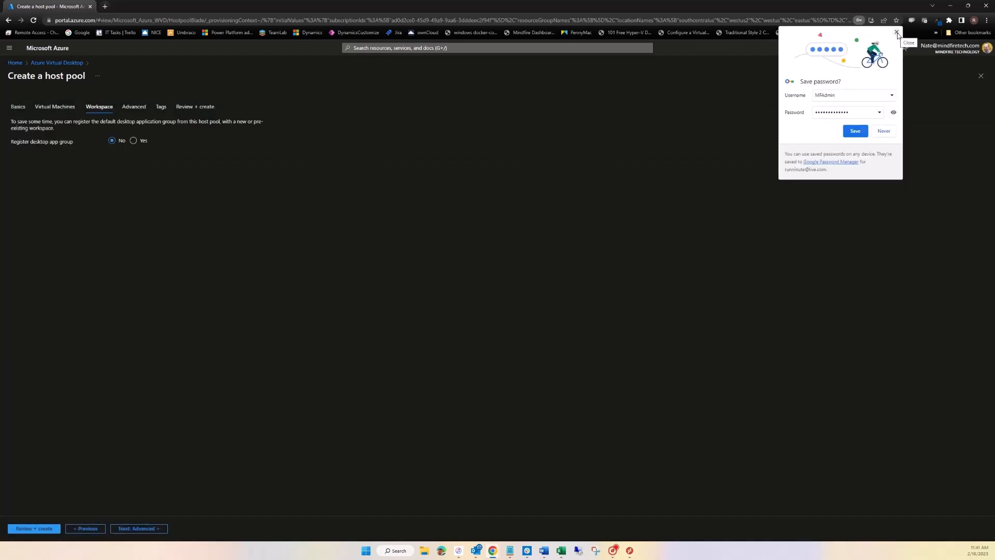
click(280, 224)
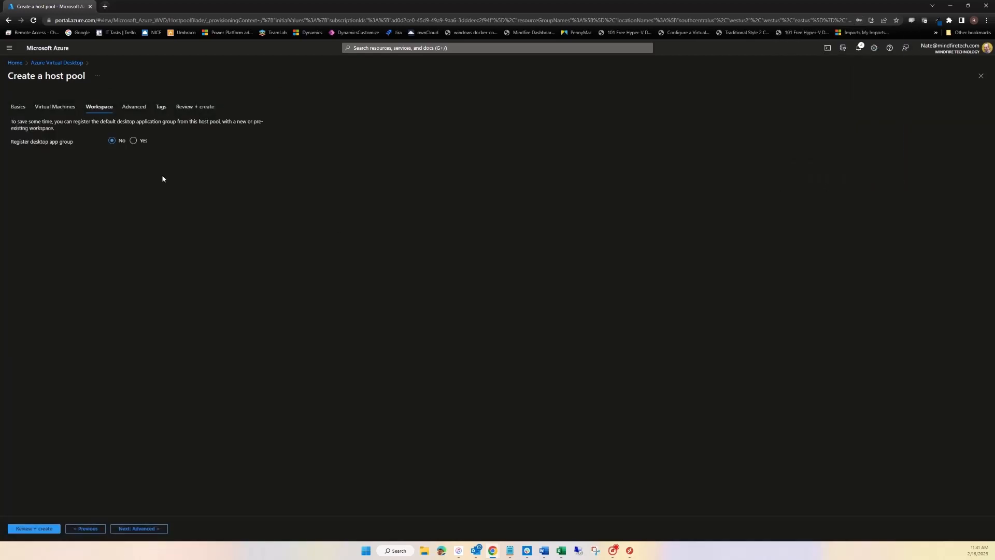
click(133, 140)
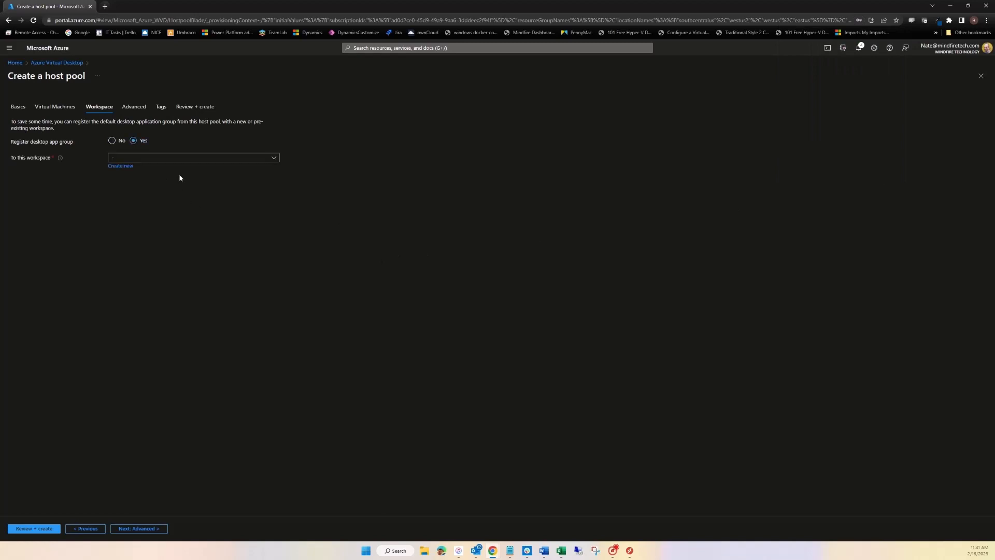
click(176, 158)
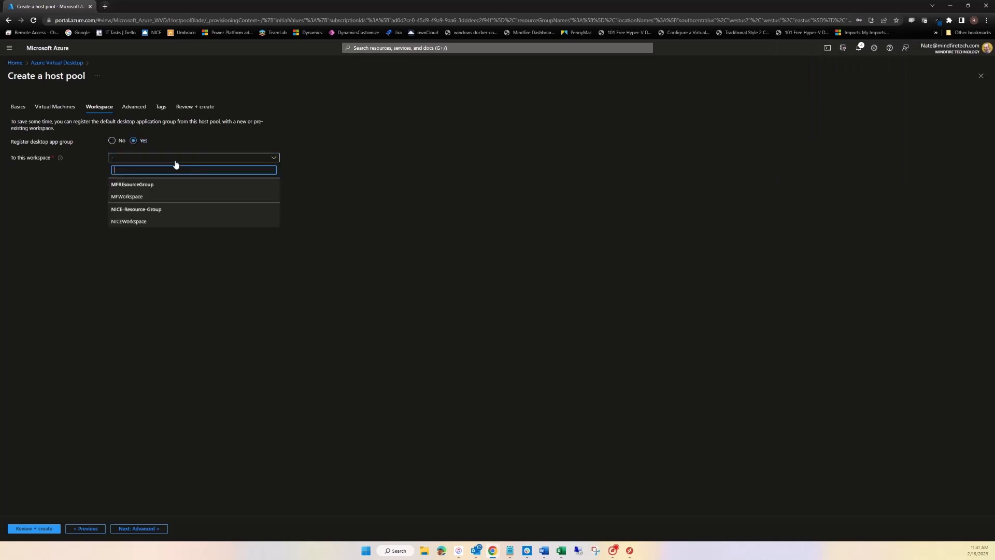
click(138, 197)
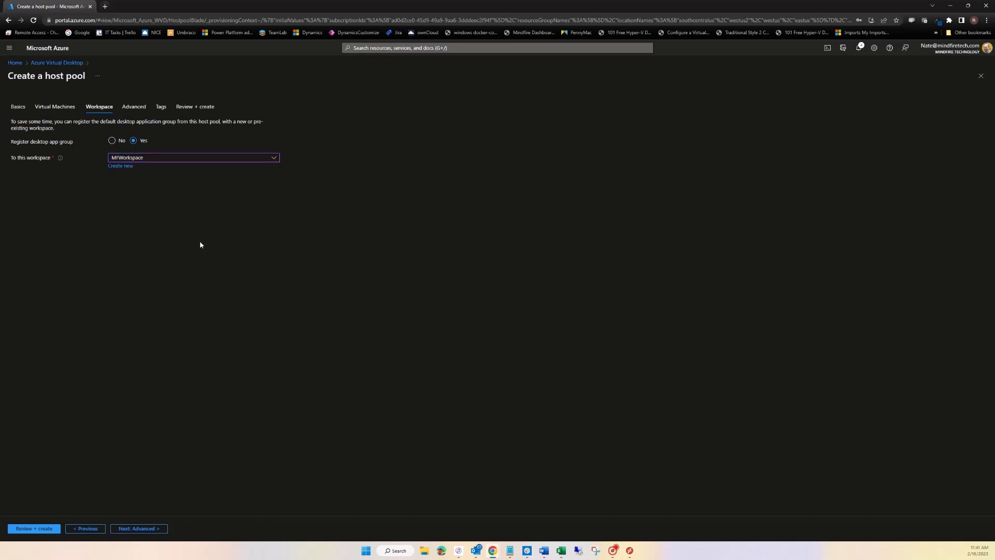
Step: Leave the diagnostics settings and tags at their defaults and create the host pool
click(137, 529)
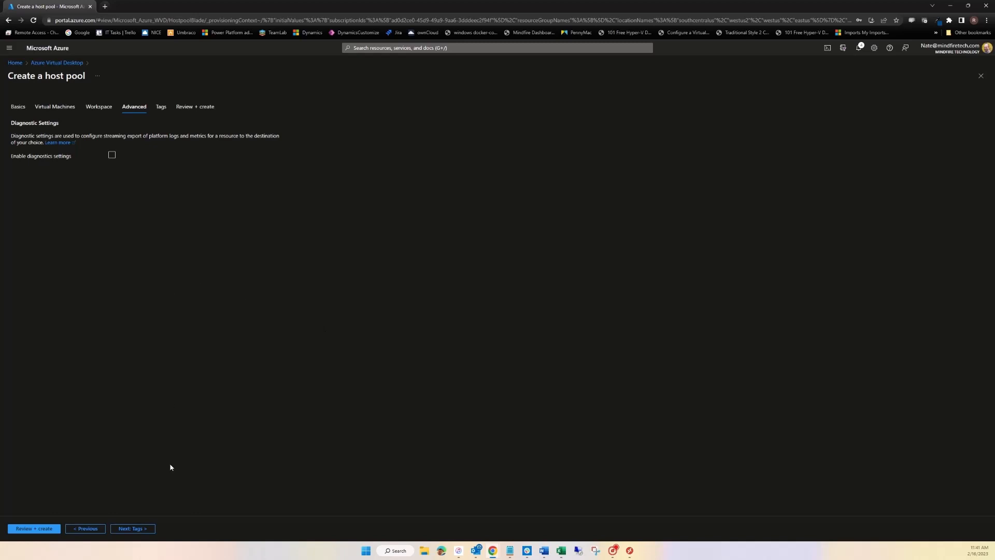
click(133, 529)
click(134, 529)
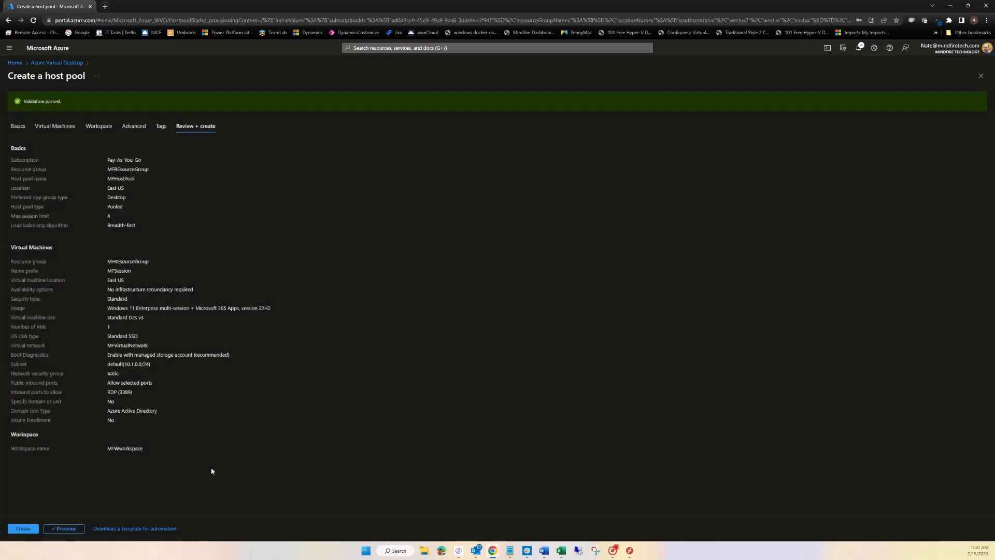
click(18, 529)
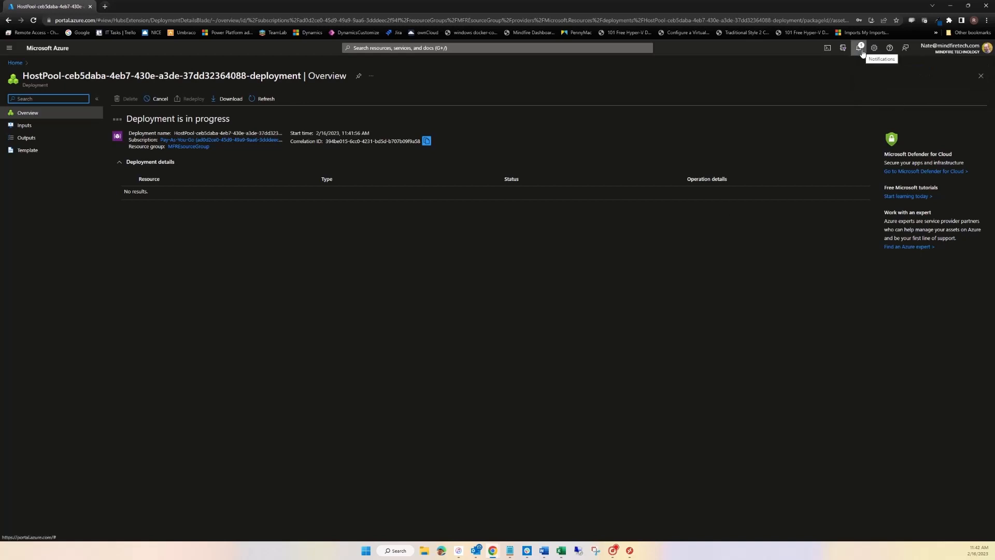
Step: Open the role assignments in the access control of the resource group MFREsourceGroup
click(427, 47)
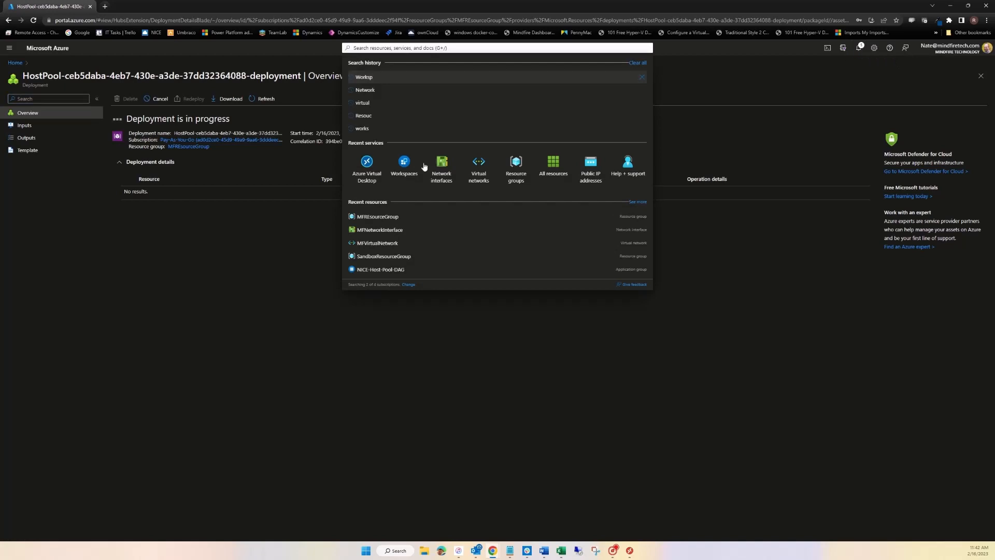
click(376, 217)
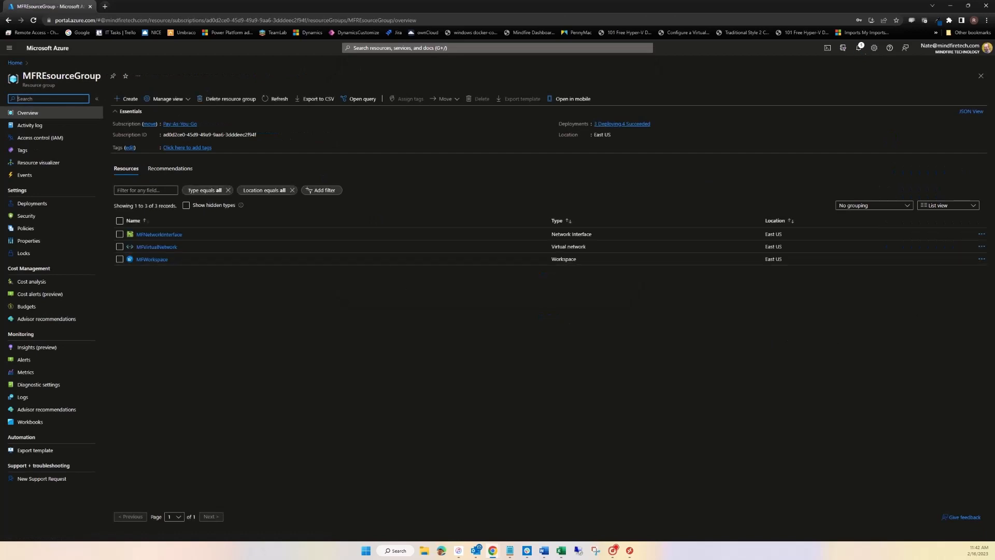
click(40, 137)
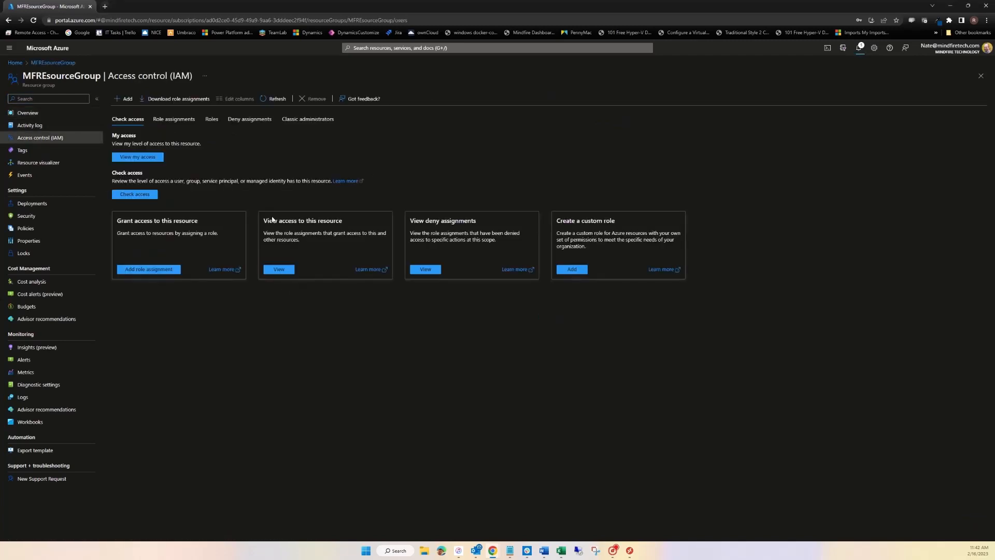
click(167, 118)
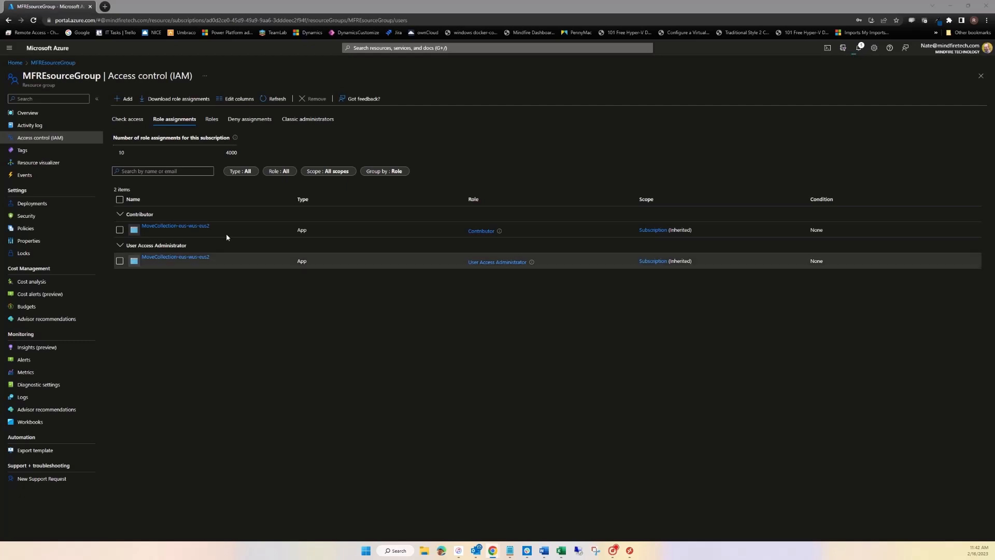
Step: Assign the Owner role on the resource group to the intended user, found by first name
click(123, 100)
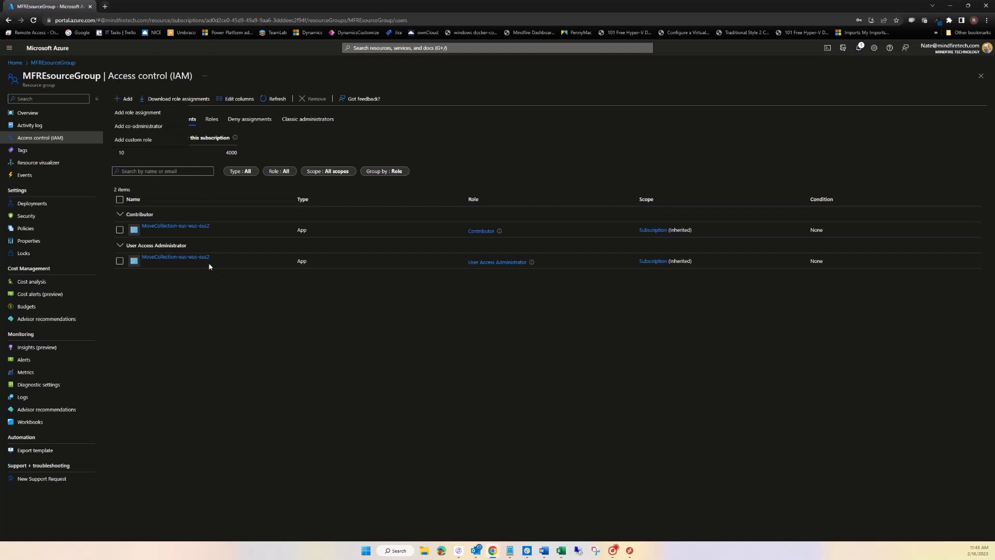
click(136, 114)
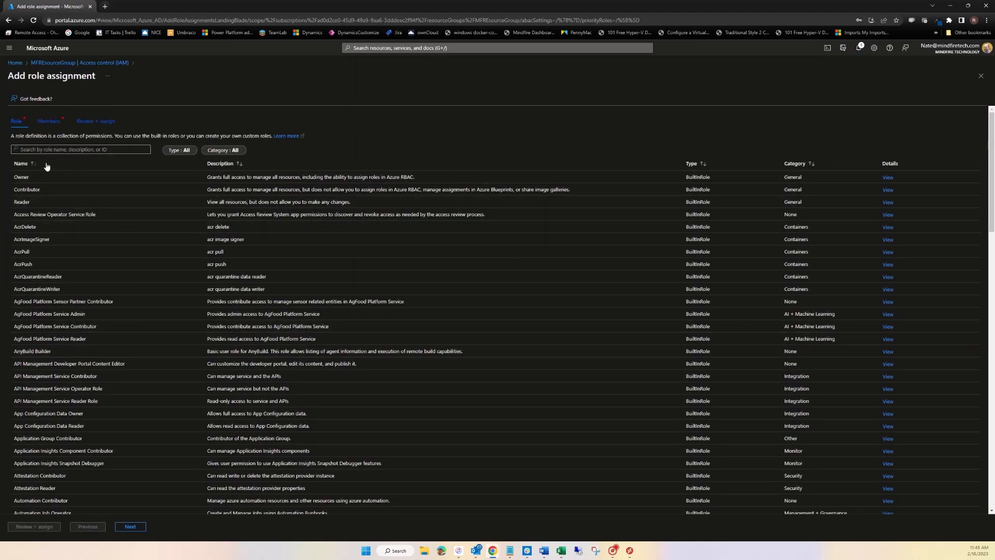
click(44, 122)
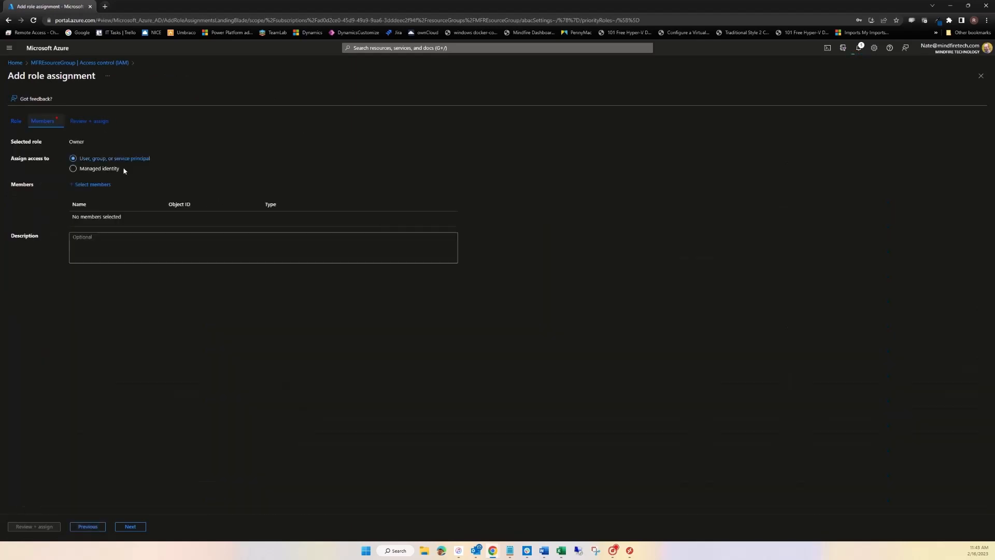
click(82, 184)
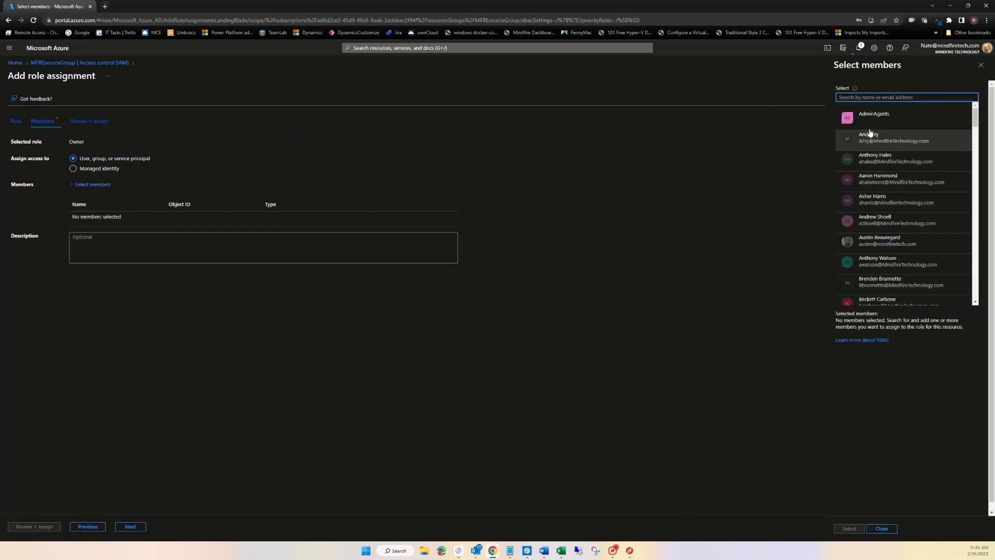
text(ryan)
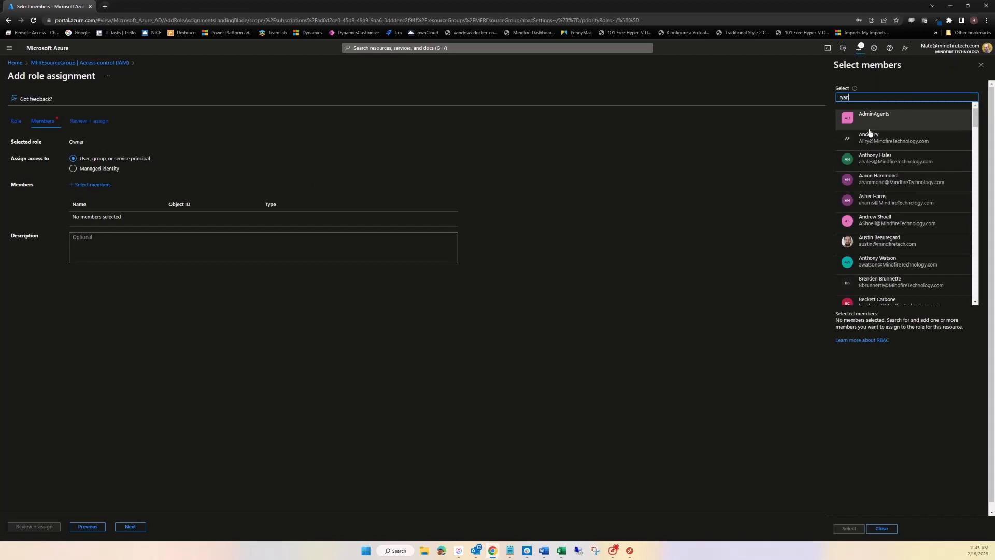
click(875, 122)
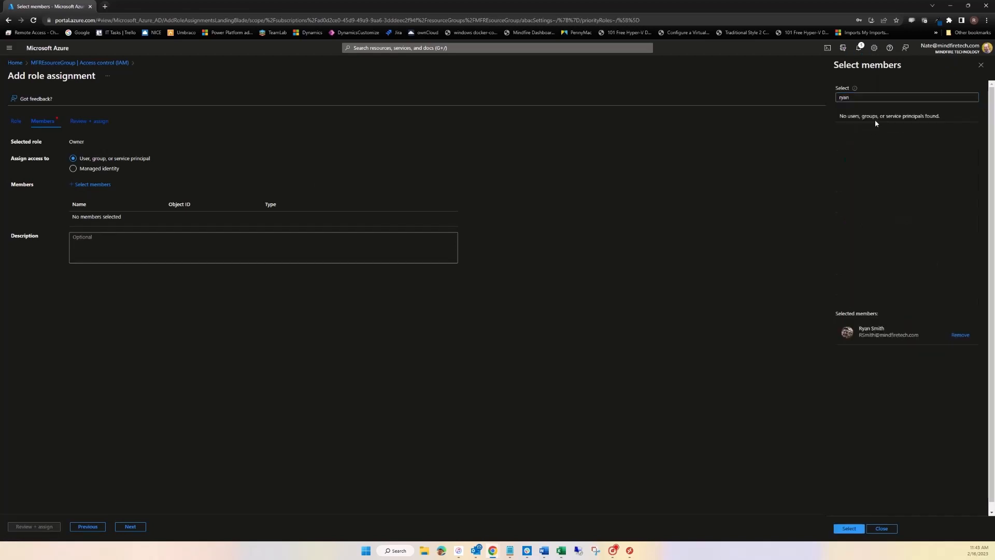
click(849, 528)
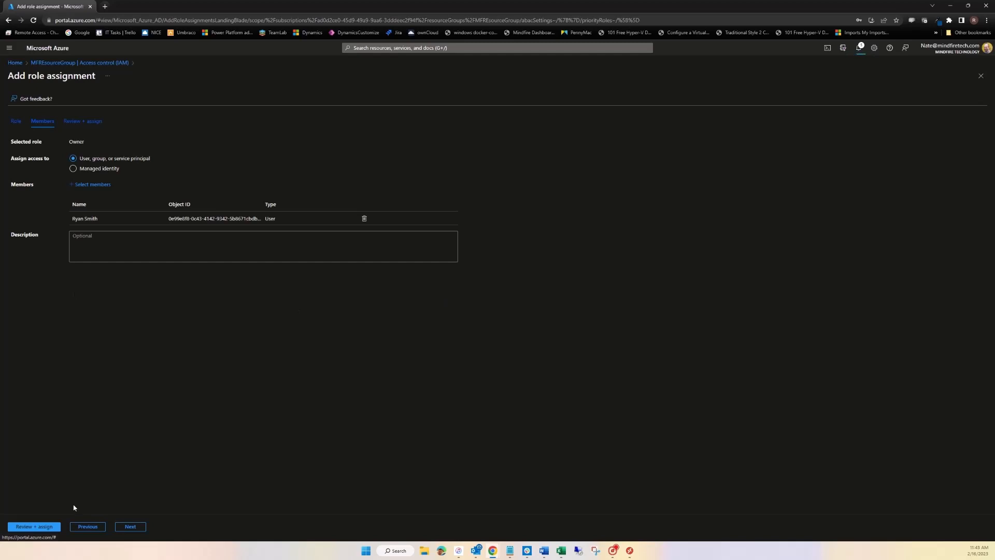
click(50, 527)
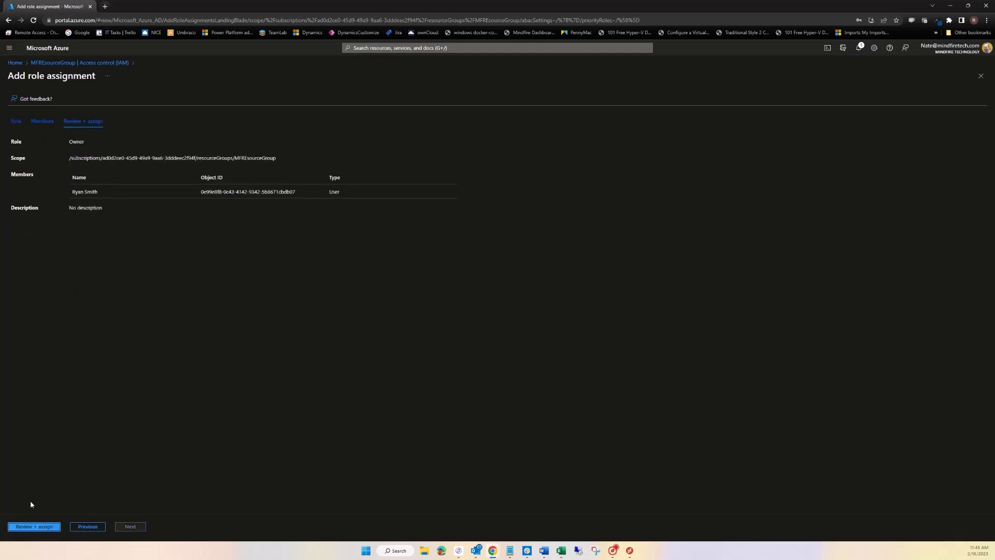
click(39, 527)
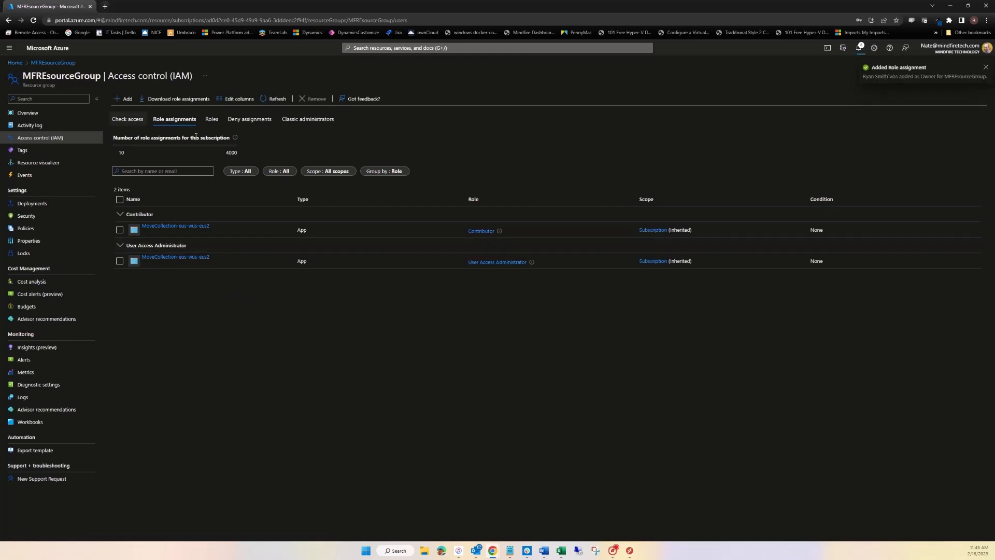
Step: Start another role assignment, filter the roles by "virtual" and choose Virtual Machine Administrator Login
click(125, 99)
click(137, 112)
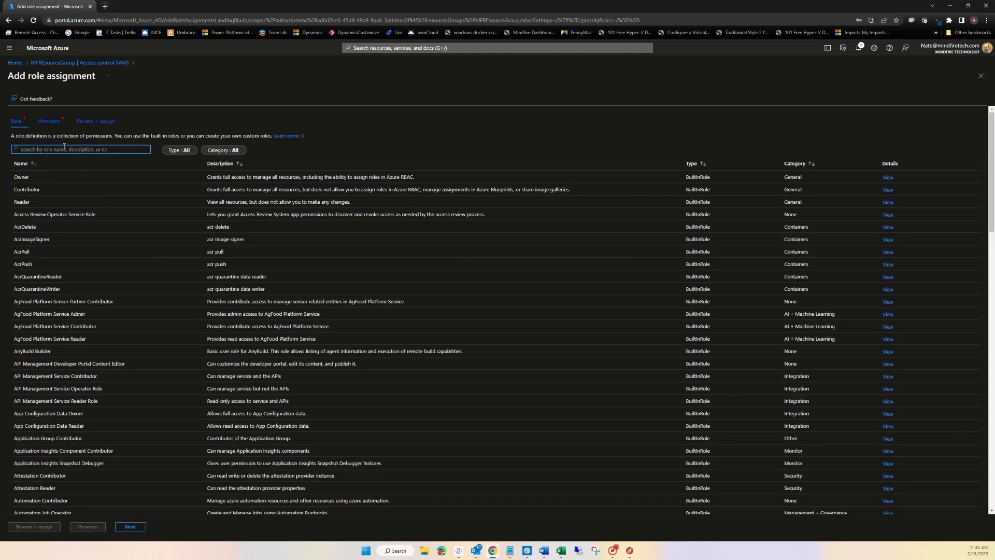
text(vir)
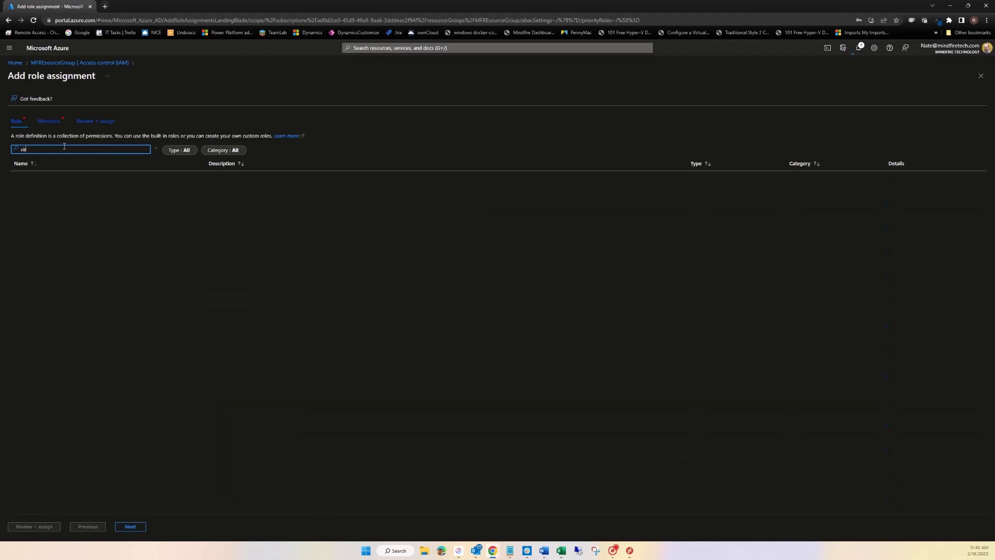
text(uual)
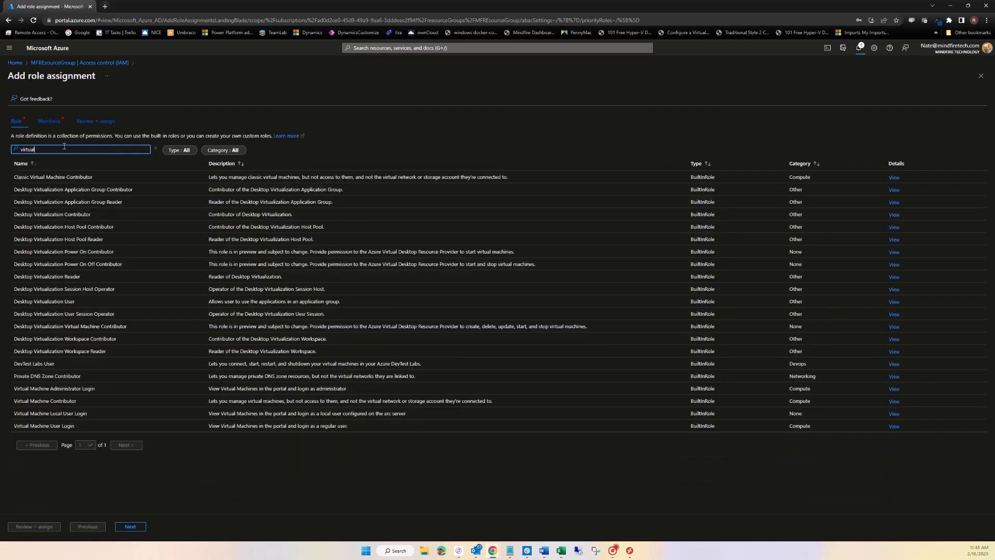
click(86, 389)
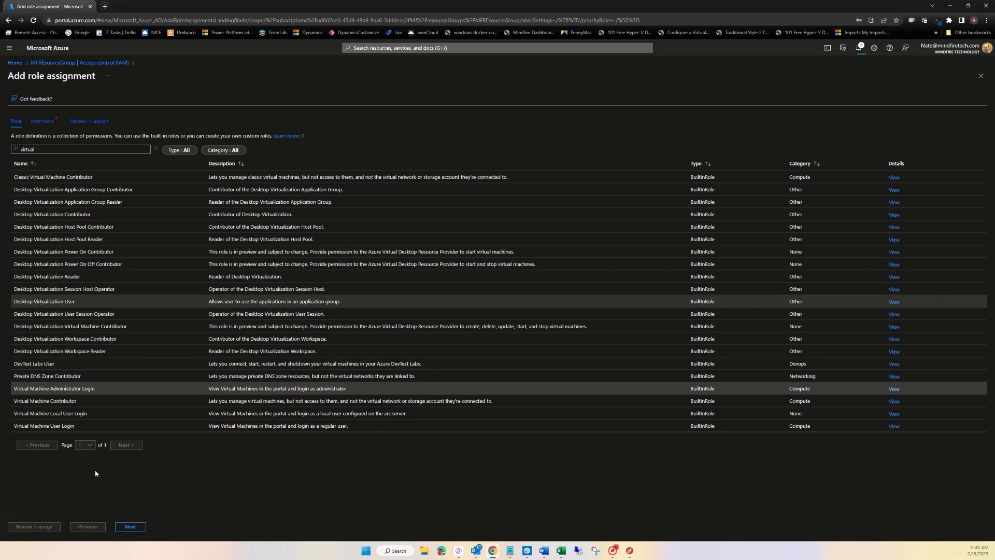
Step: Select the intended user, found by first name, as member and assign the Virtual Machine Administrator Login role on the resource group
click(130, 528)
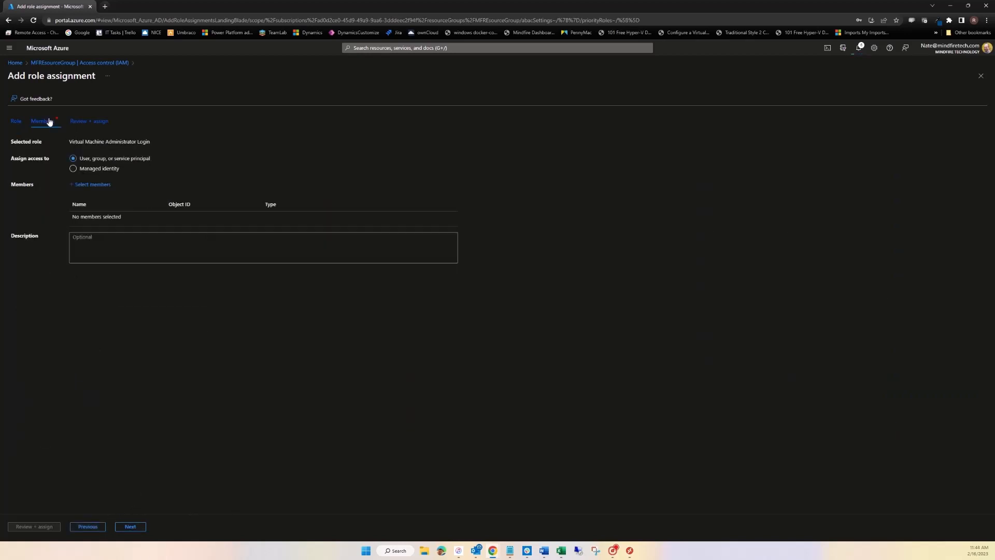
click(83, 185)
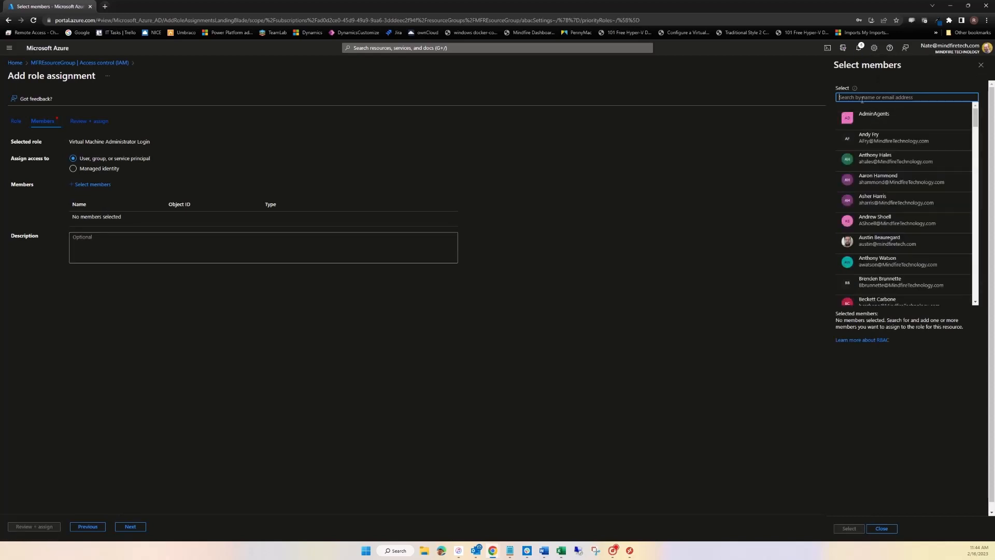
text(ryan)
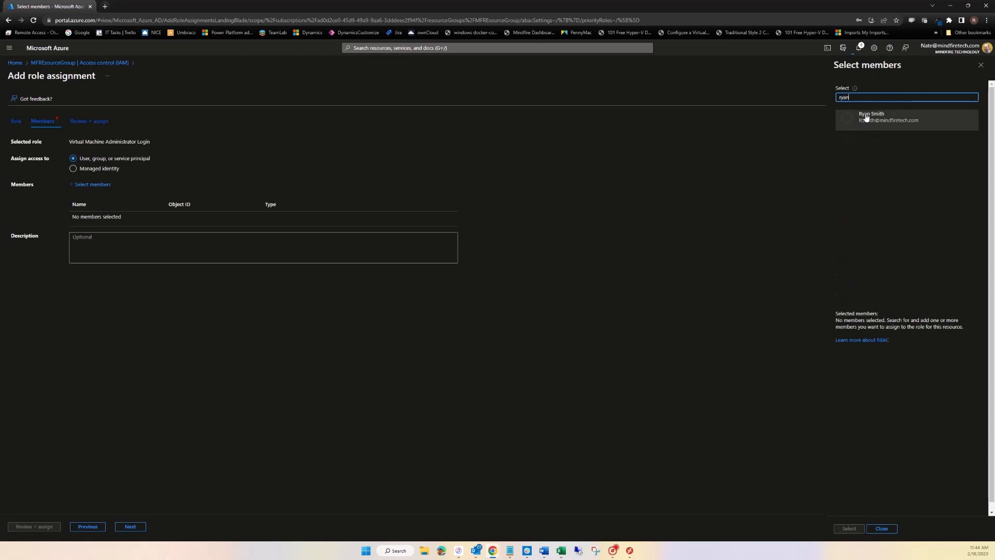
click(864, 116)
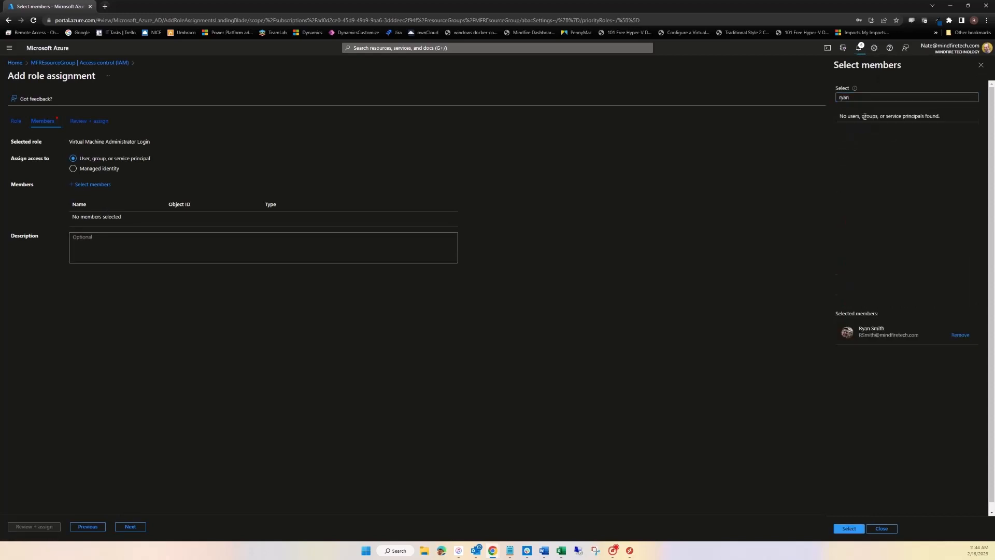
click(848, 529)
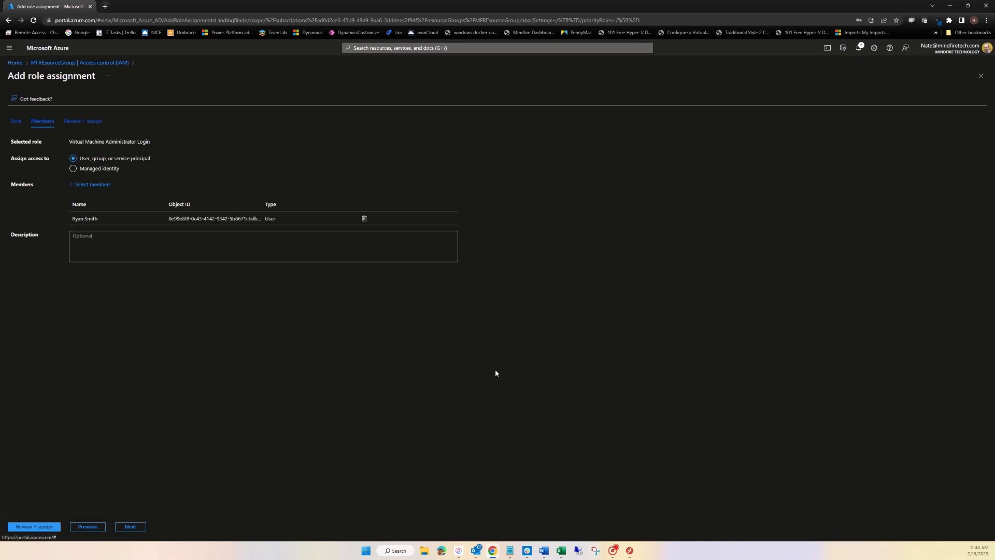
click(30, 527)
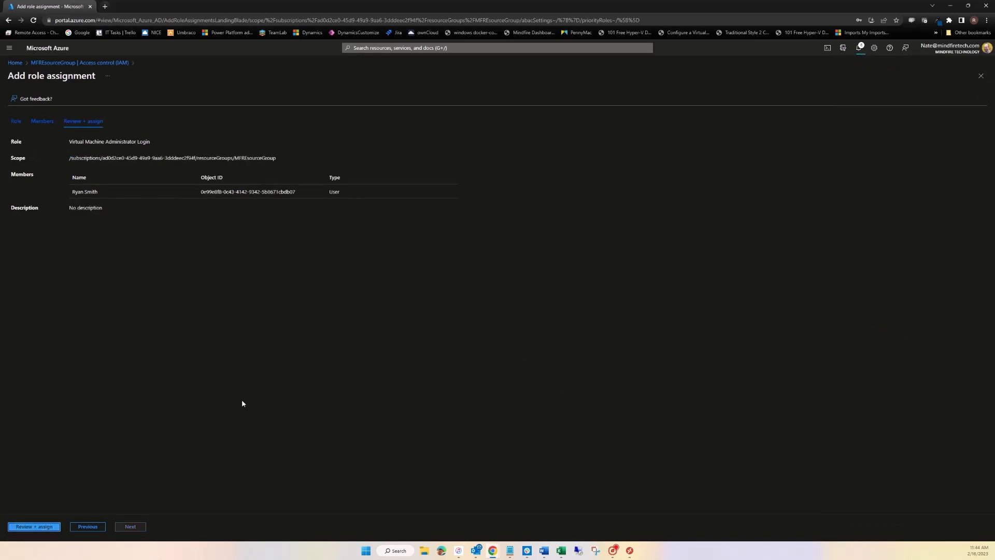
click(42, 527)
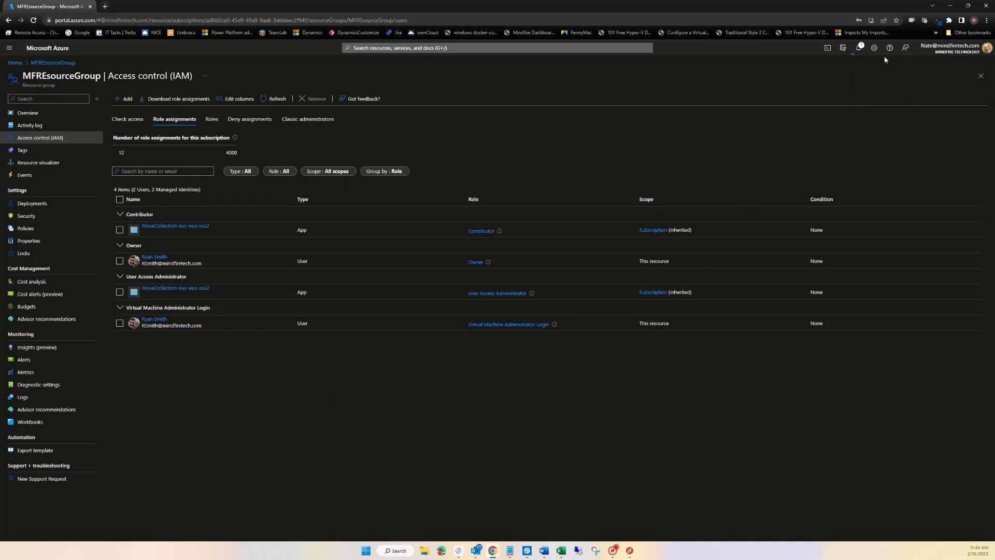
Step: Check the deployment notifications, search the portal for "mf" and open the RDP properties of the host pool MFHostPool
click(859, 48)
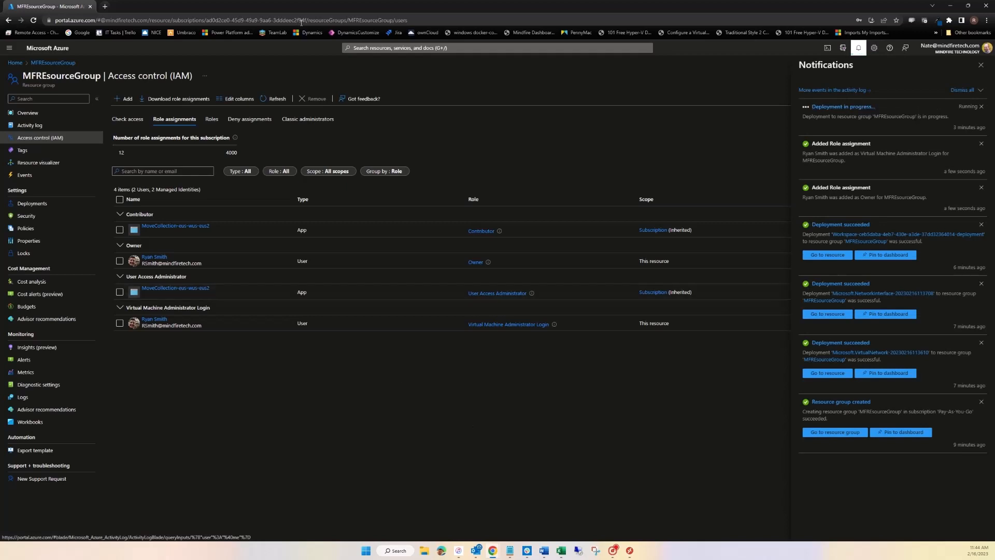
click(362, 48)
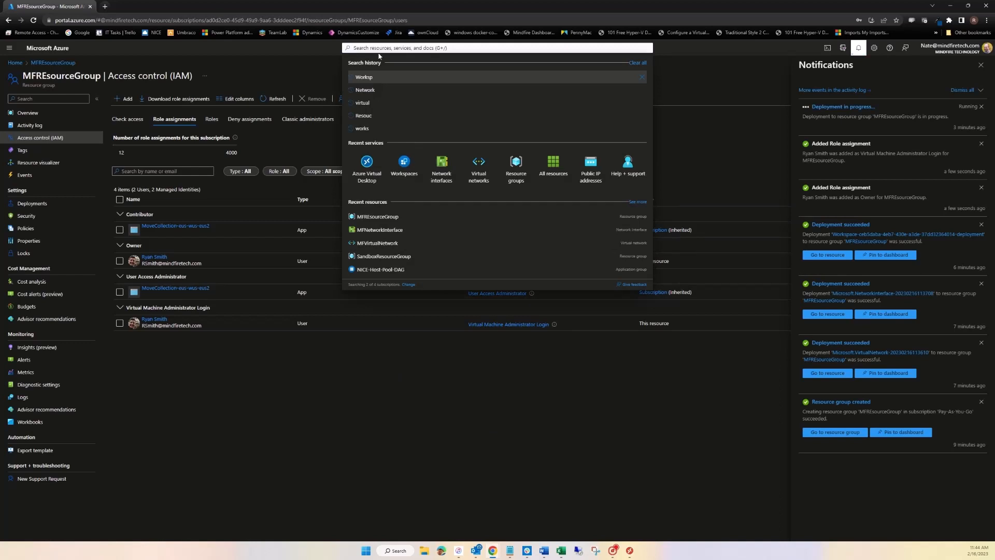
text(mf)
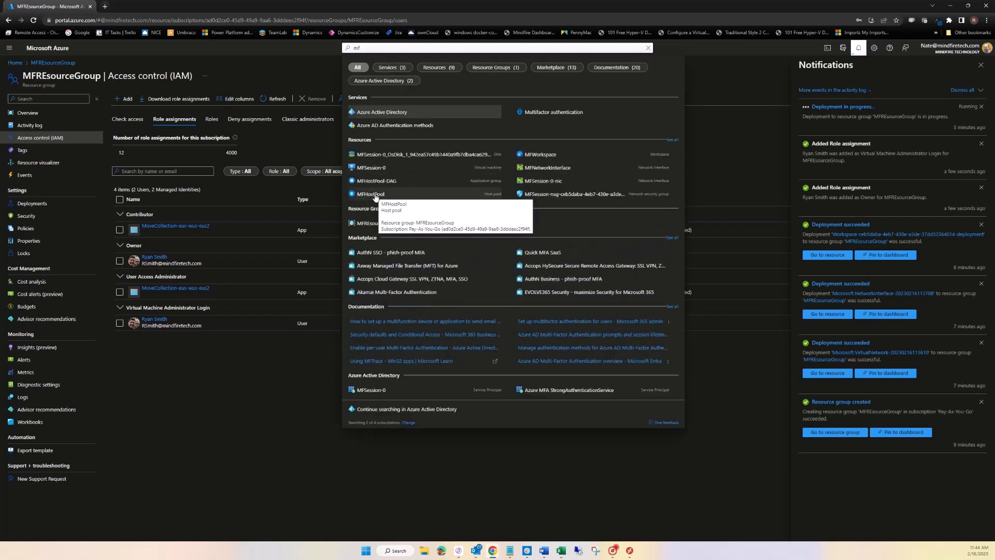
click(376, 195)
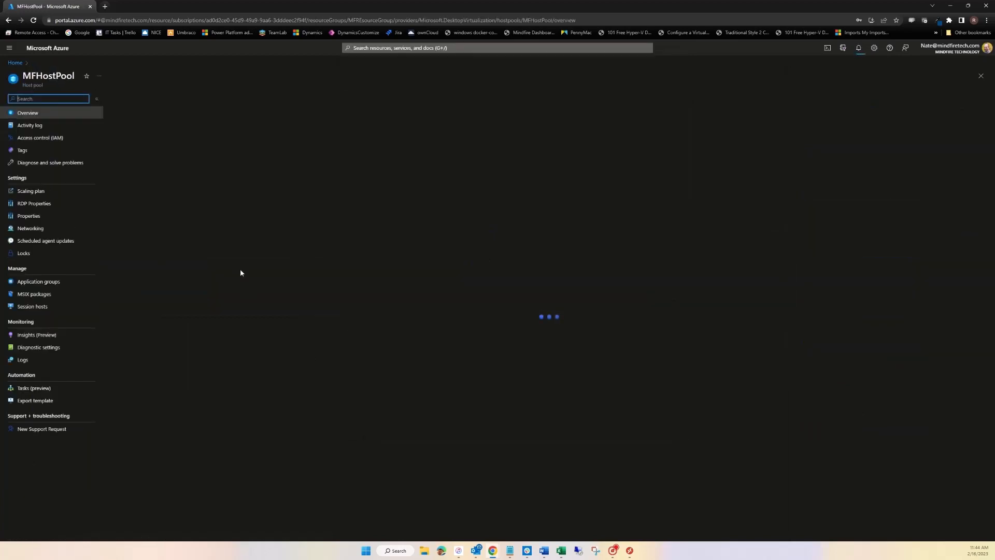
click(40, 204)
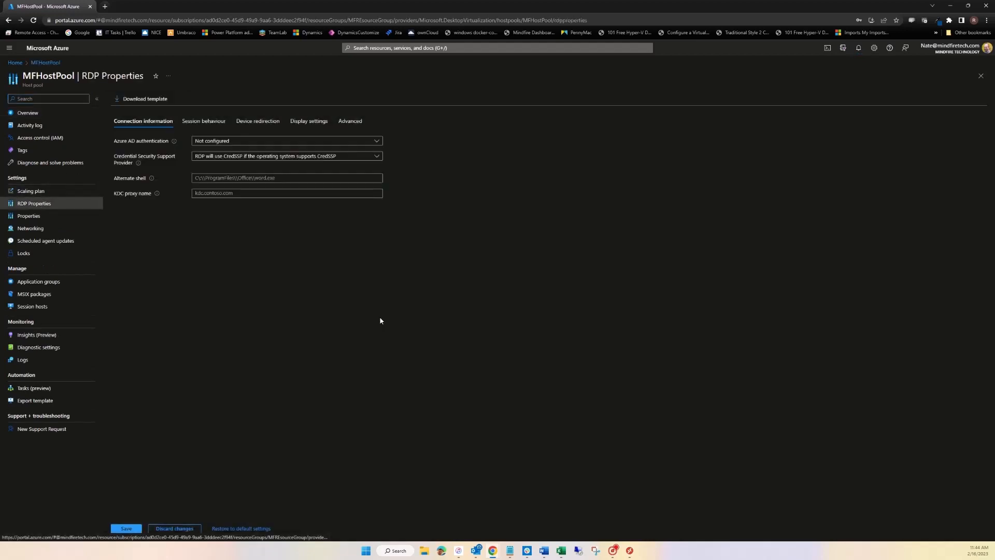
Step: Set Azure AD authentication to "RDP will attempt to use Azure AD authentication to sign in" and view the session behaviour settings
click(228, 143)
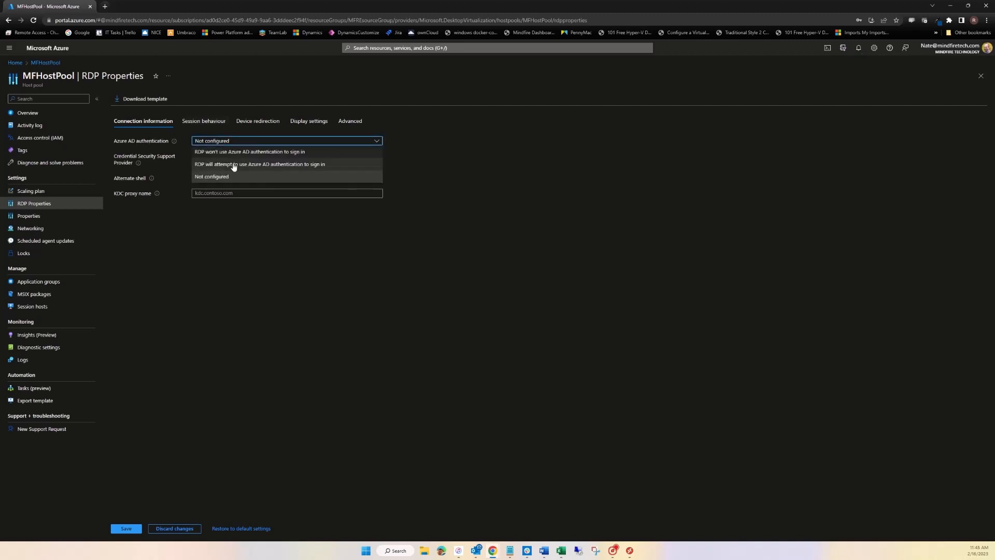
click(234, 165)
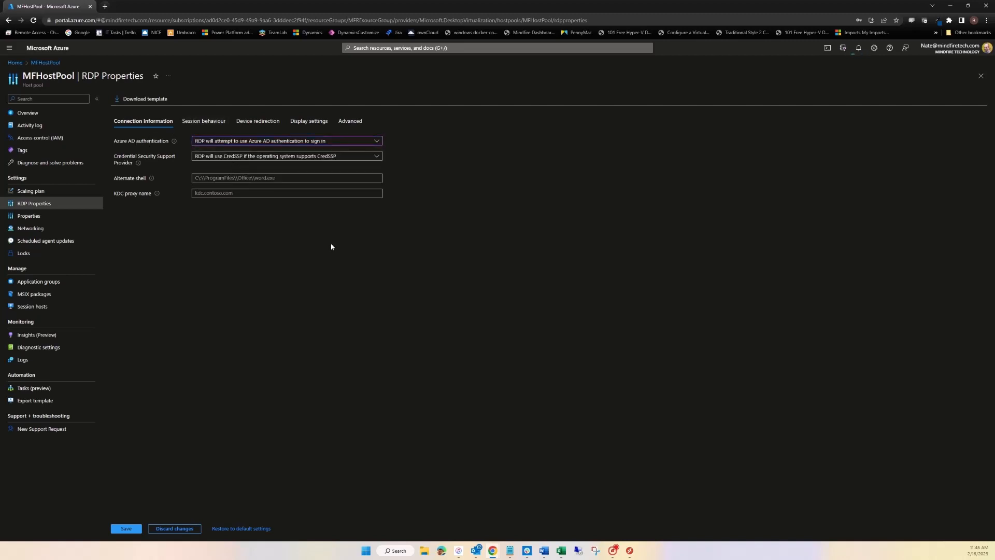
click(216, 122)
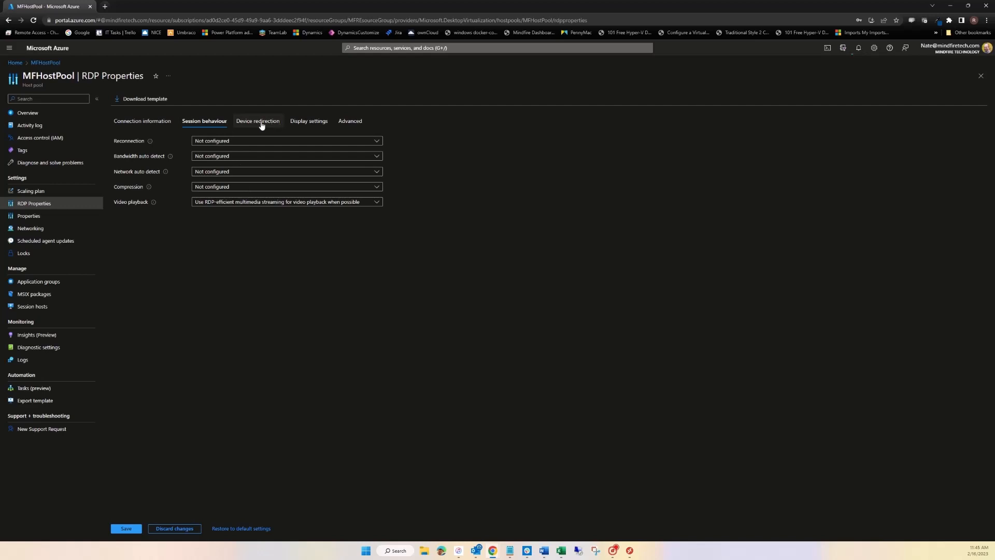
Step: Enable microphone audio capture and encoding of redirected video in device redirection, with encoded video quality set to Medium compression
click(261, 126)
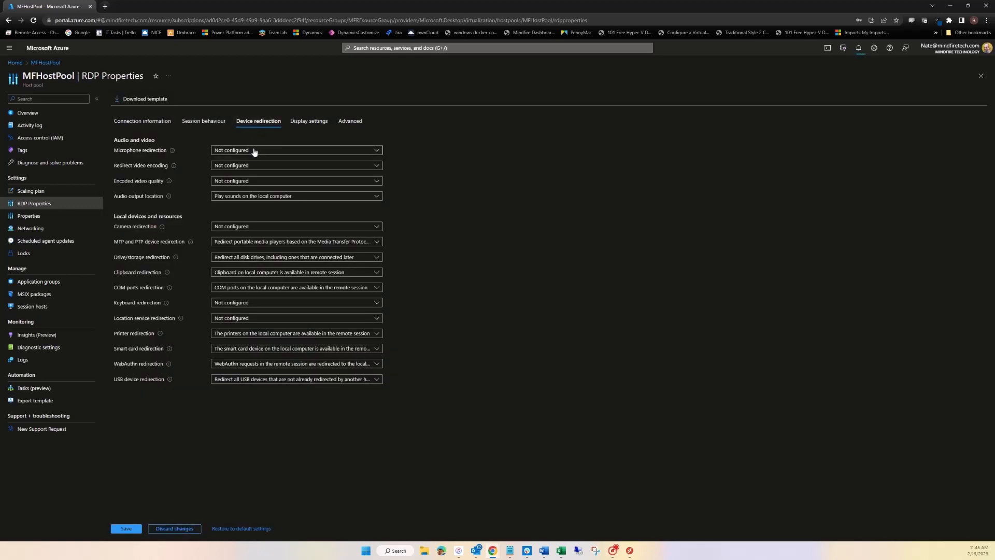
click(254, 150)
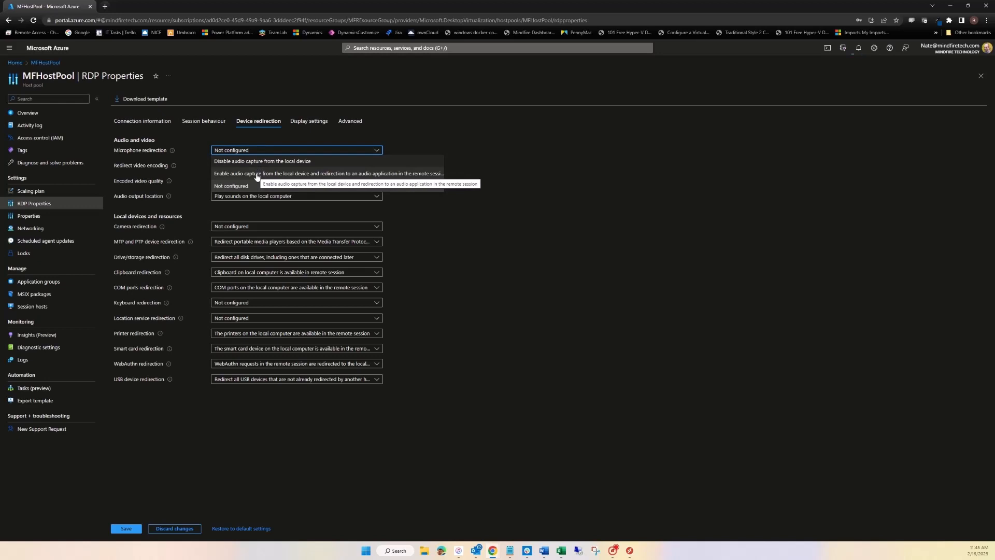
click(256, 174)
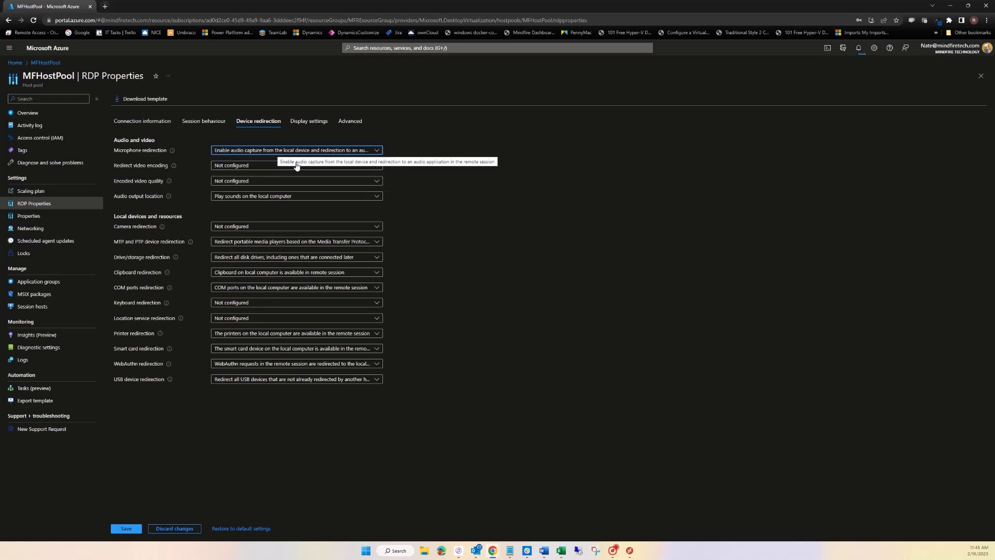
click(274, 167)
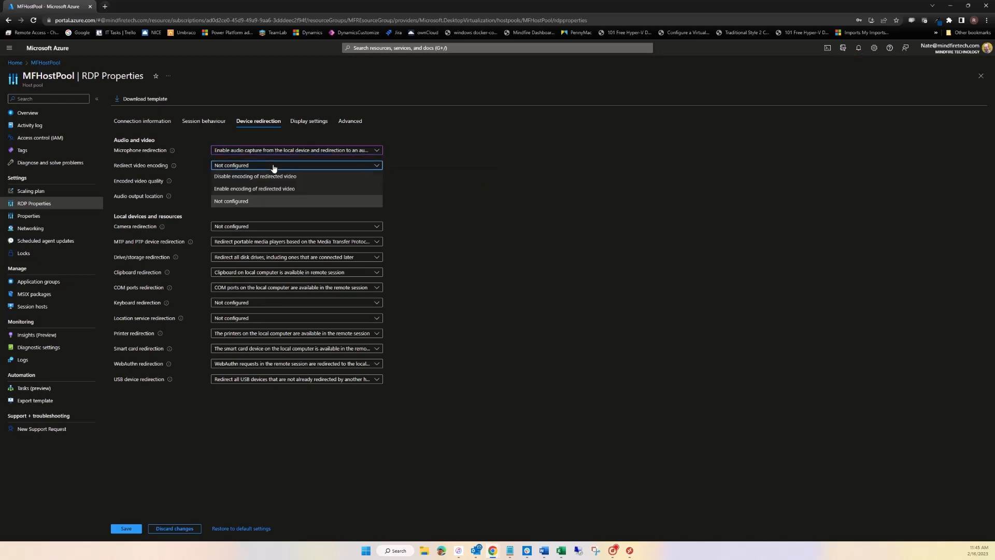
click(274, 189)
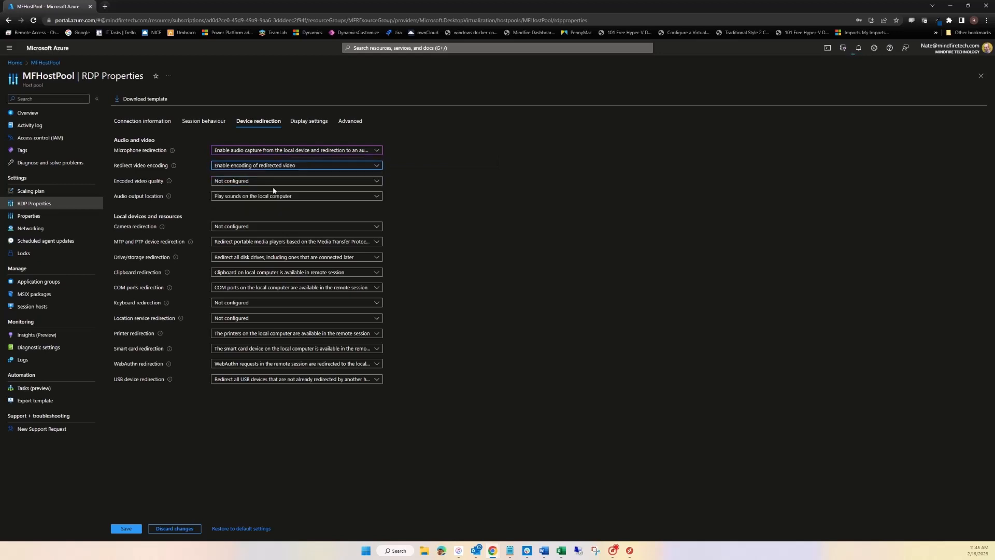
click(264, 182)
click(260, 204)
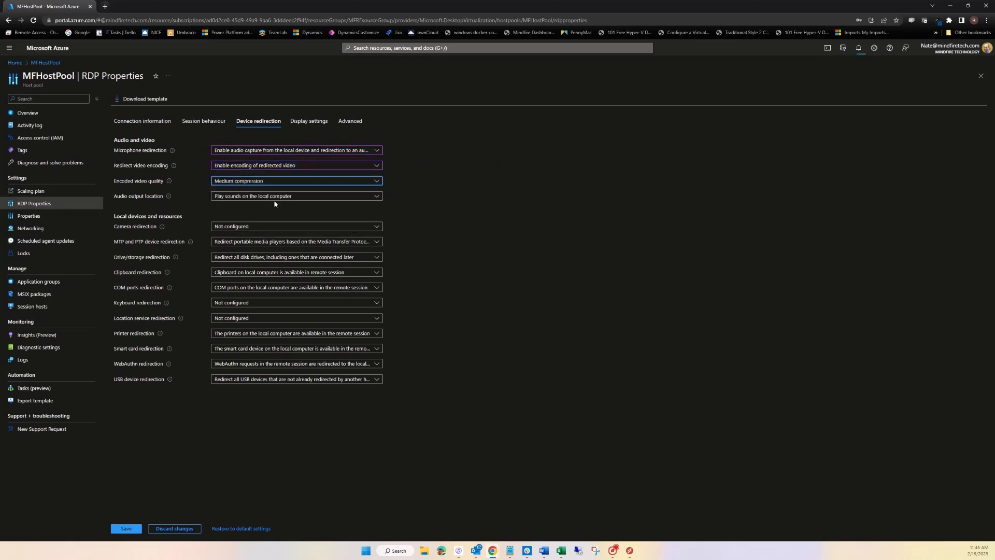
Step: Set camera redirection to Redirect cameras and keyboard redirection to apply Windows key combinations on the remote computer when in focus (Desktop only)
click(258, 227)
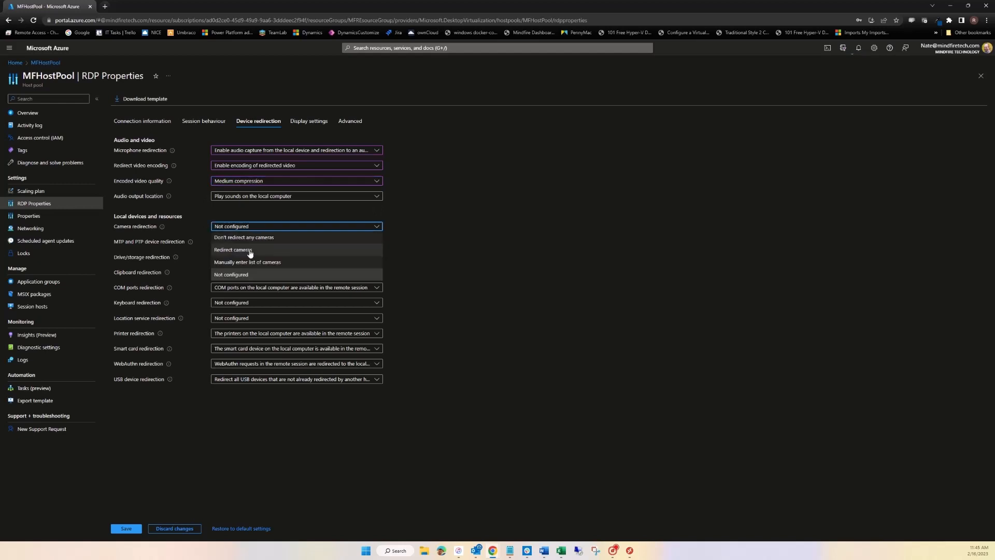
click(250, 251)
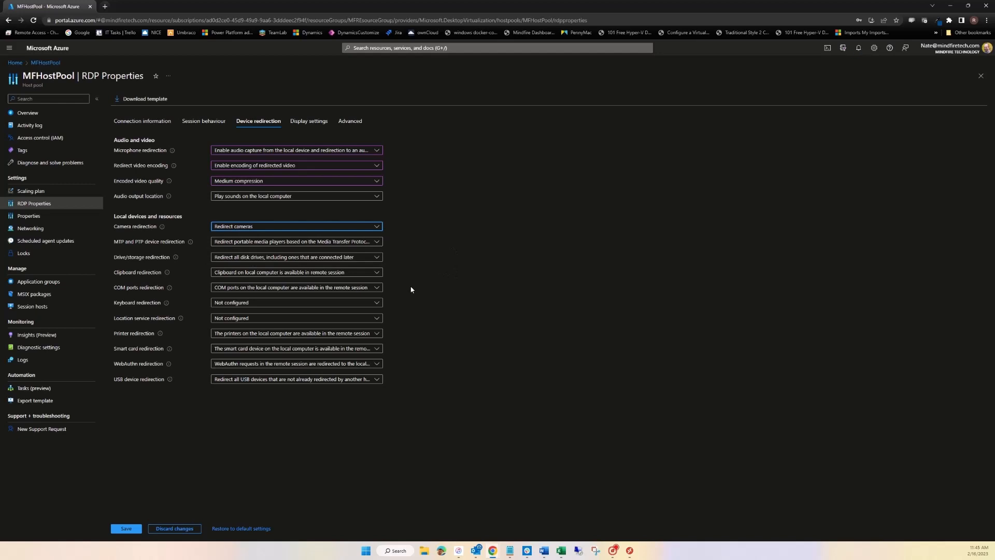
click(244, 303)
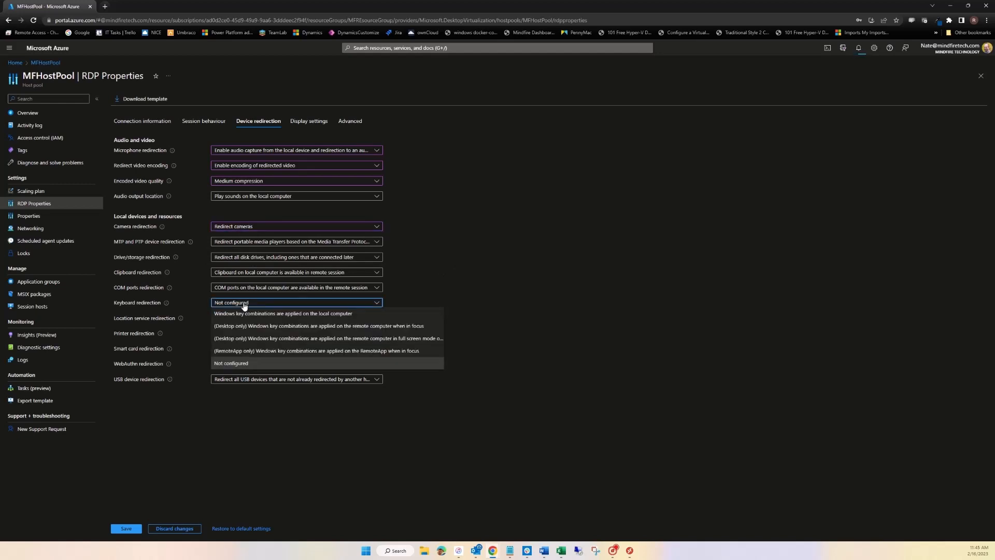
click(291, 327)
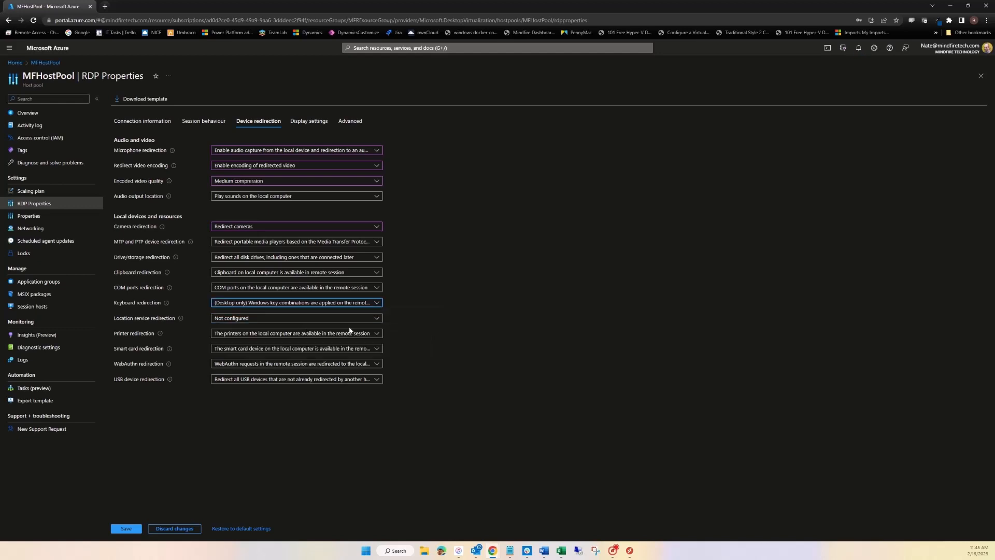
Step: Set multiple displays to "Don't enable multiple display support" in the host pool's display settings
click(298, 122)
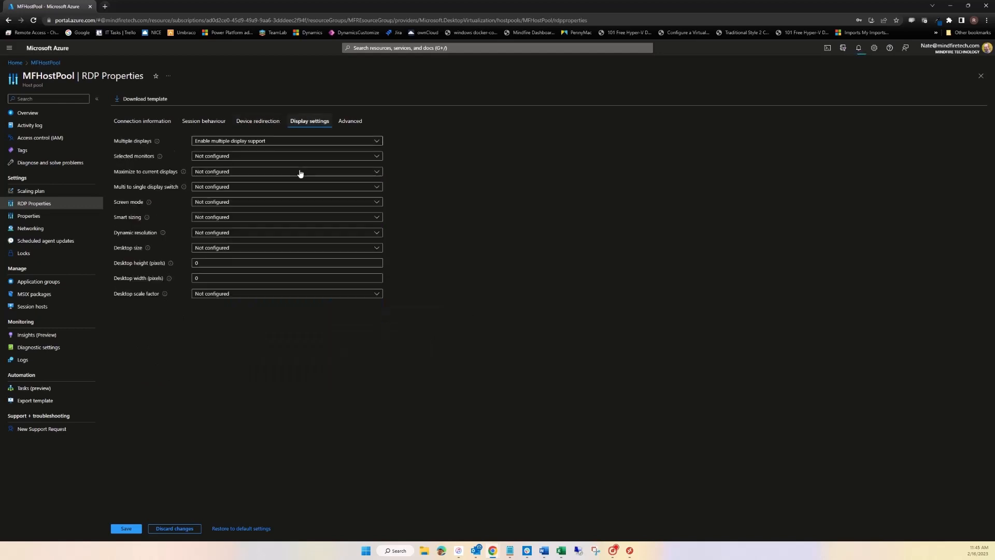
click(226, 144)
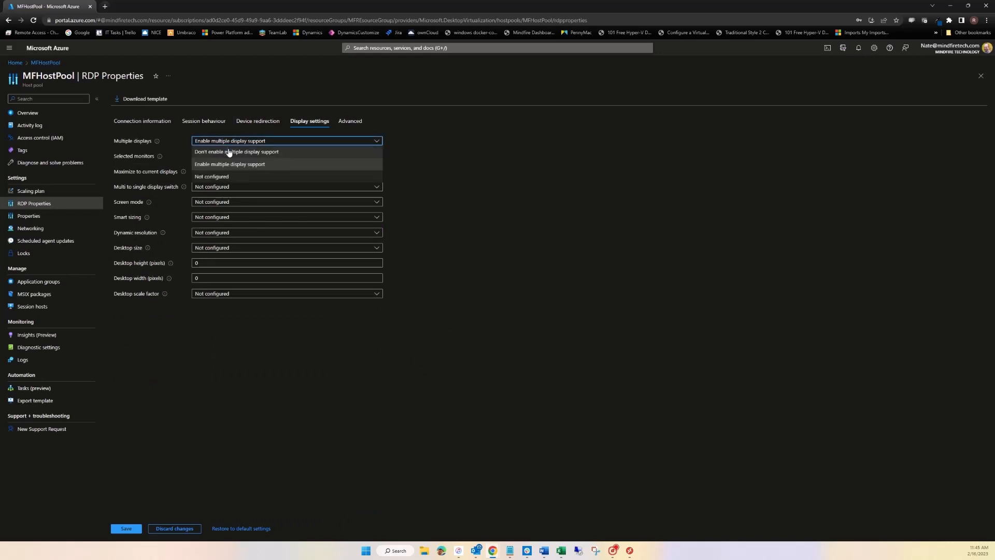
click(228, 150)
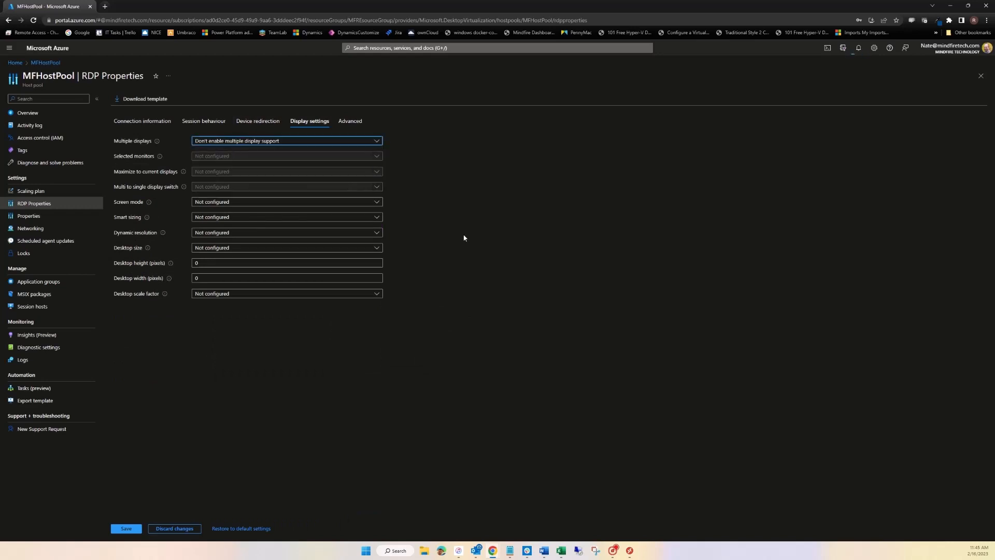
Step: Review the advanced RDP properties string, save the RDP property changes and check the notifications
click(350, 121)
drag(327, 185, 177, 138)
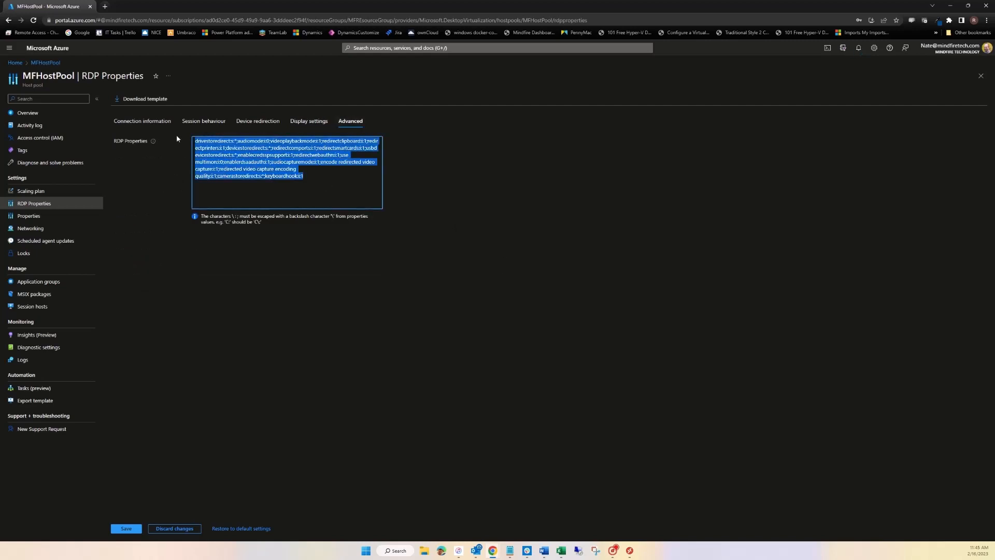
click(457, 200)
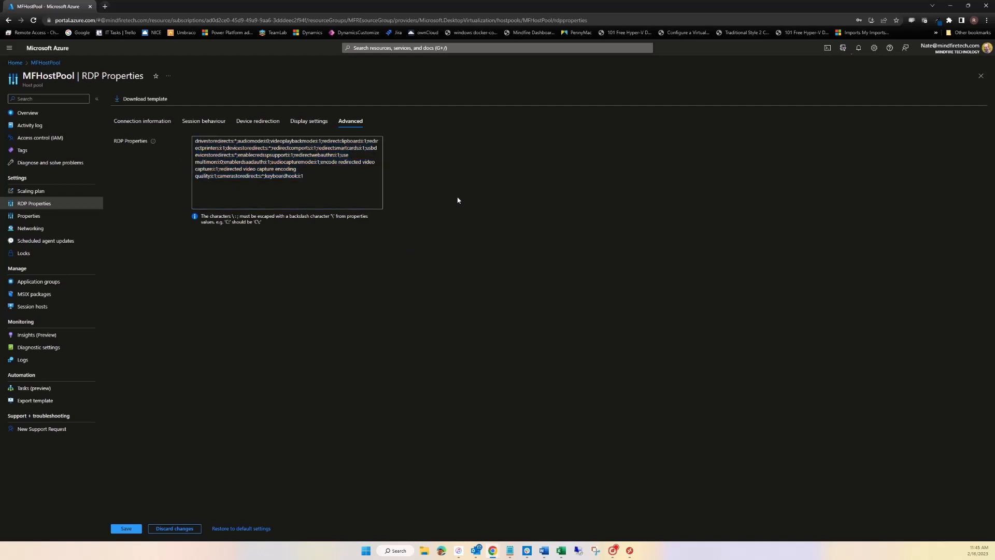
click(126, 528)
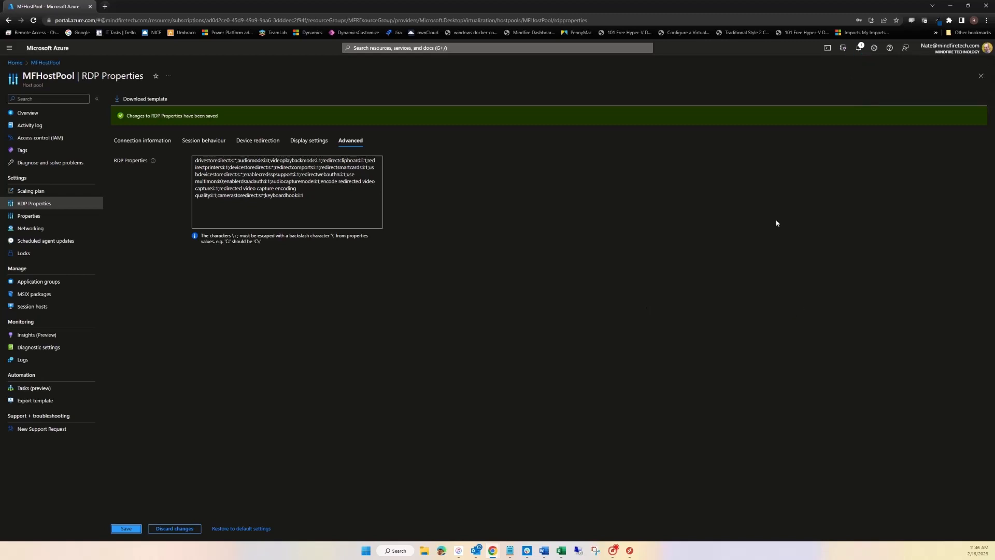
click(859, 48)
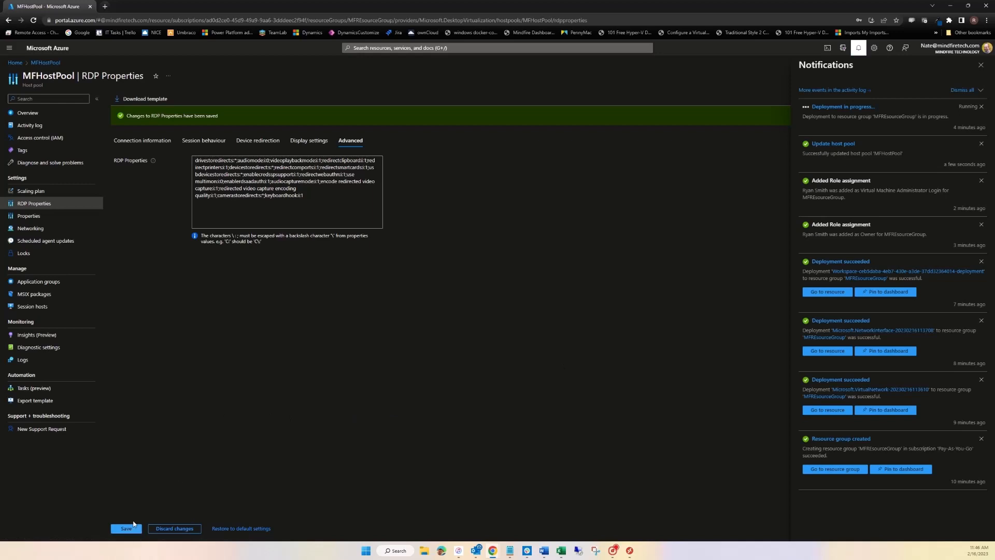
click(126, 528)
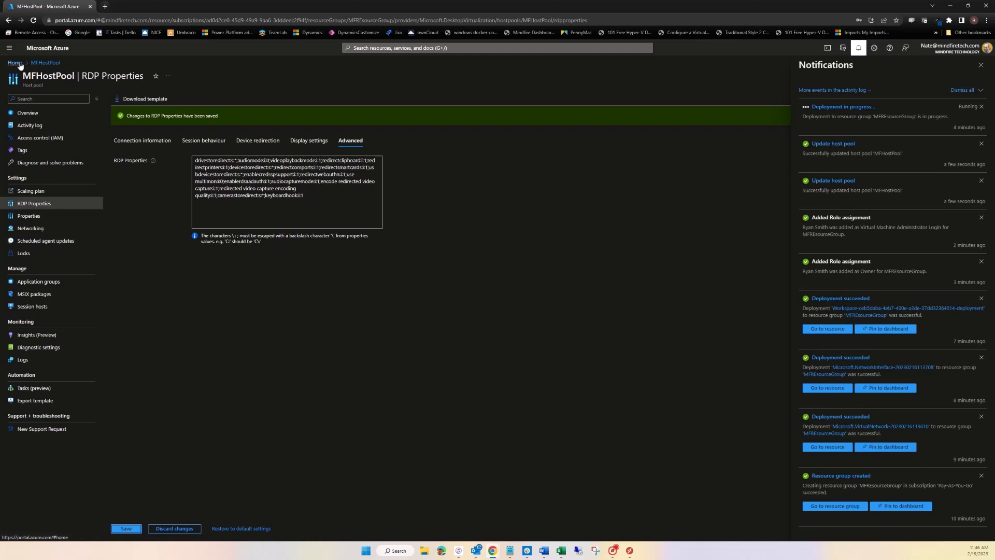
Step: Search the portal for "work", open MFWorkspace and review its role assignments in access control
click(45, 62)
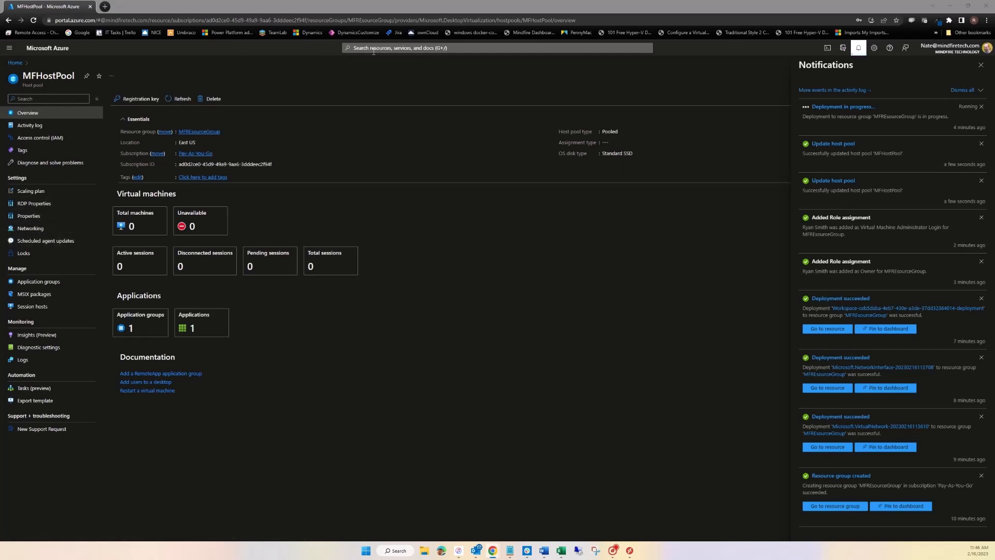
key(g)
key(slash)
text(work)
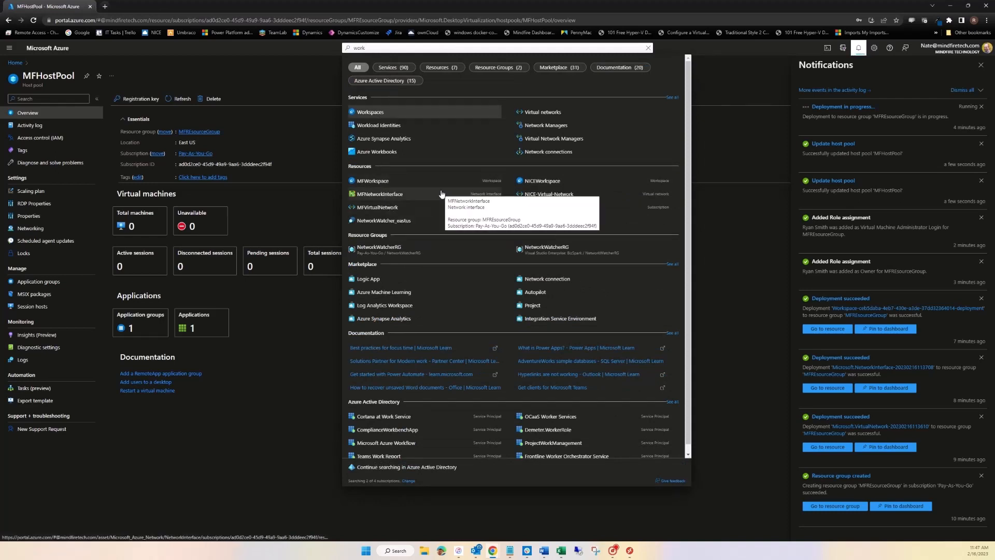
click(377, 182)
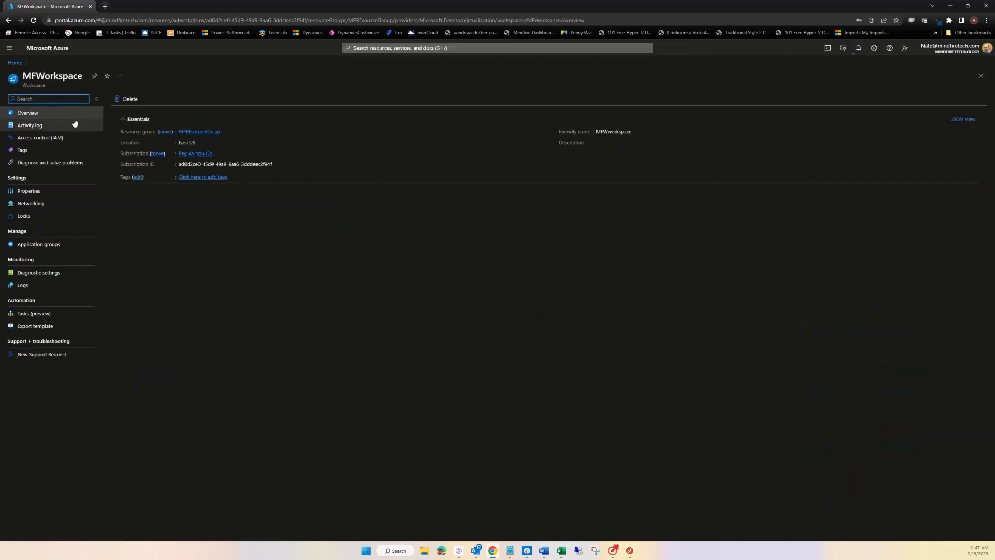
click(50, 139)
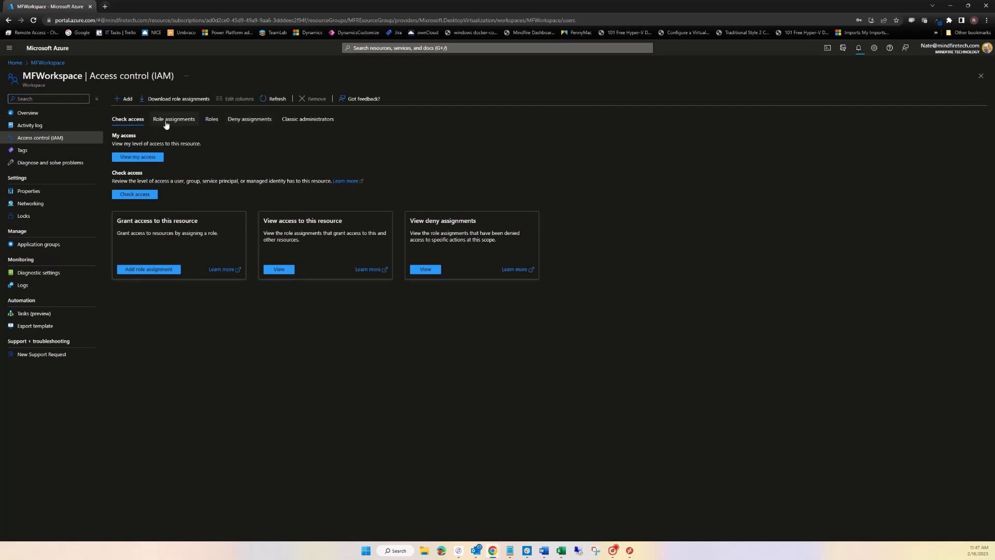
click(166, 119)
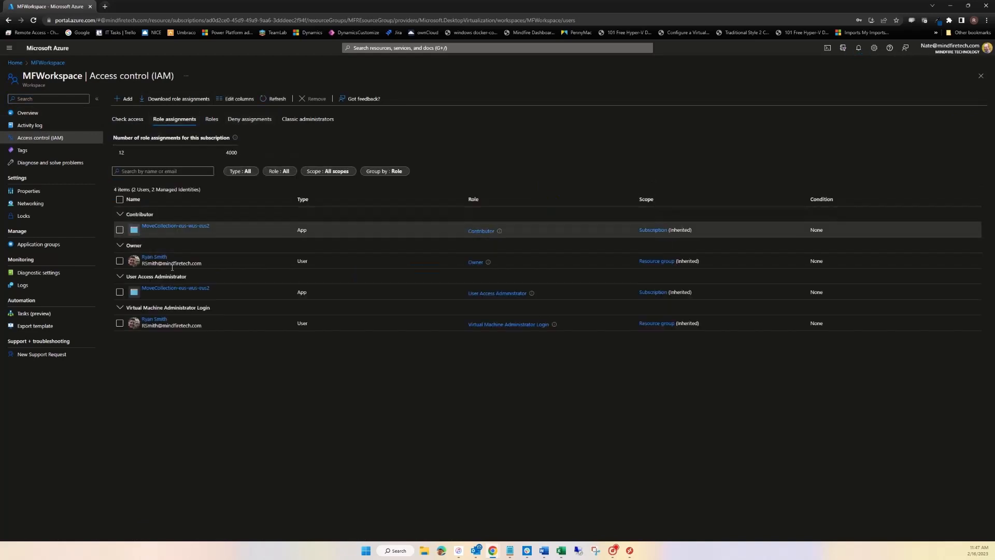
Step: Assign the intended user to the MFHostPool-DAG application group, reached through MFWorkspace's application groups
click(35, 246)
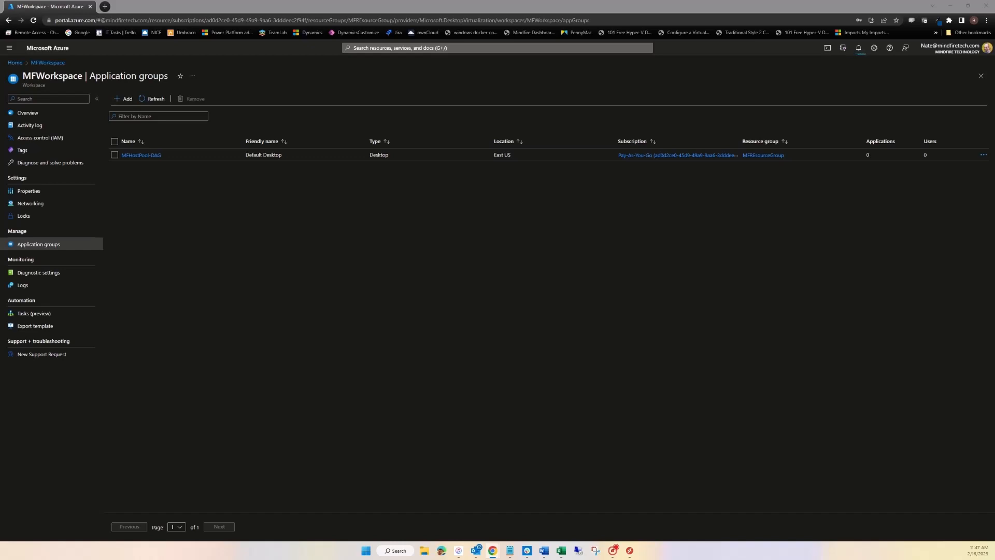
click(132, 155)
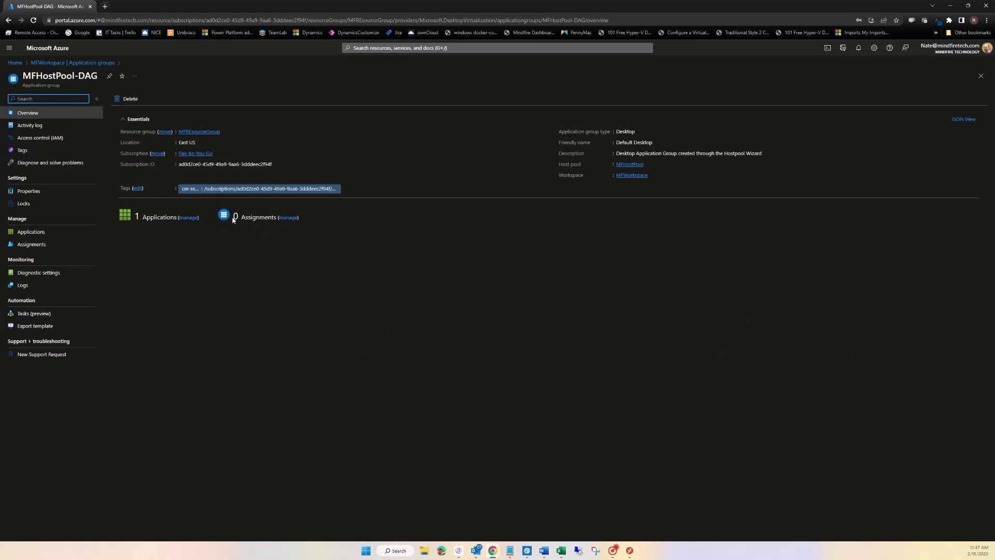
click(281, 217)
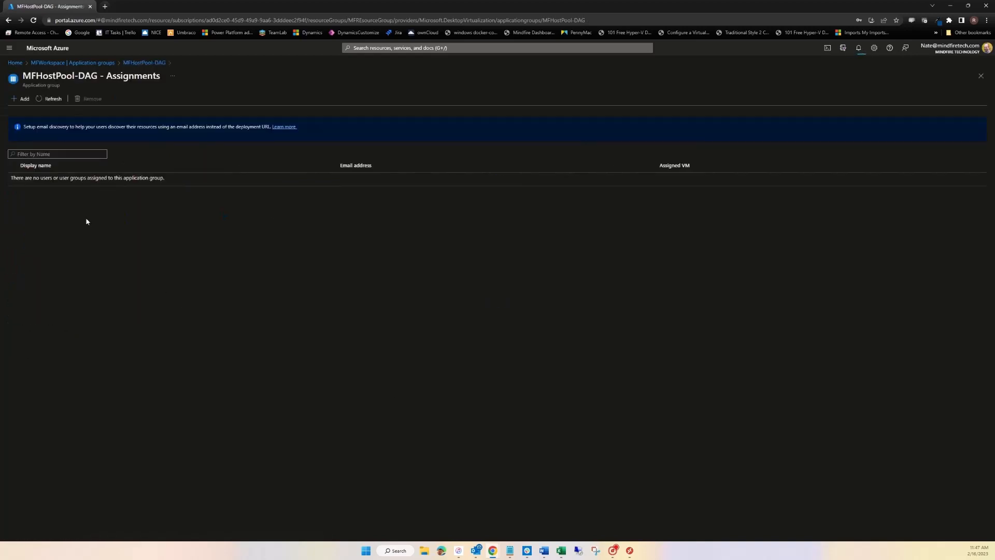
click(23, 99)
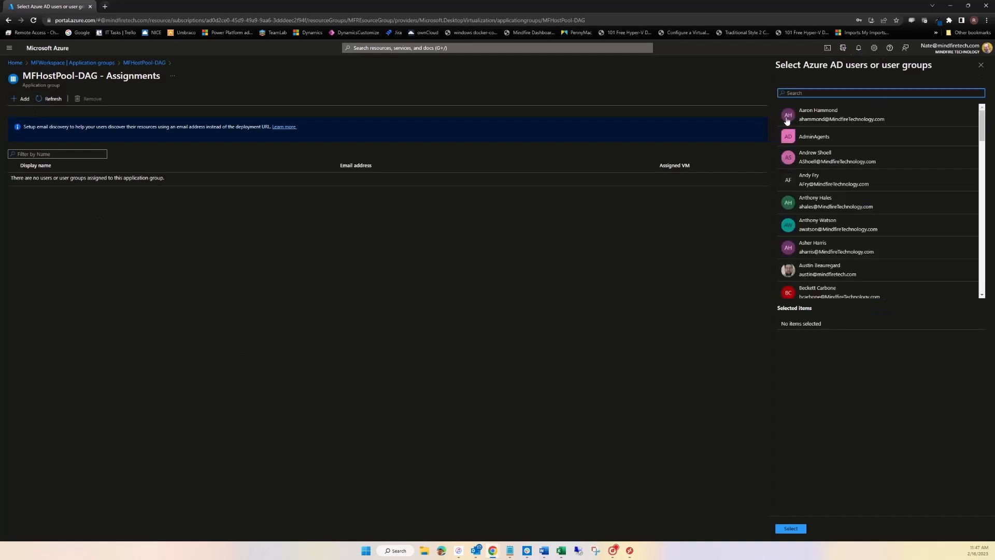
text(ryan)
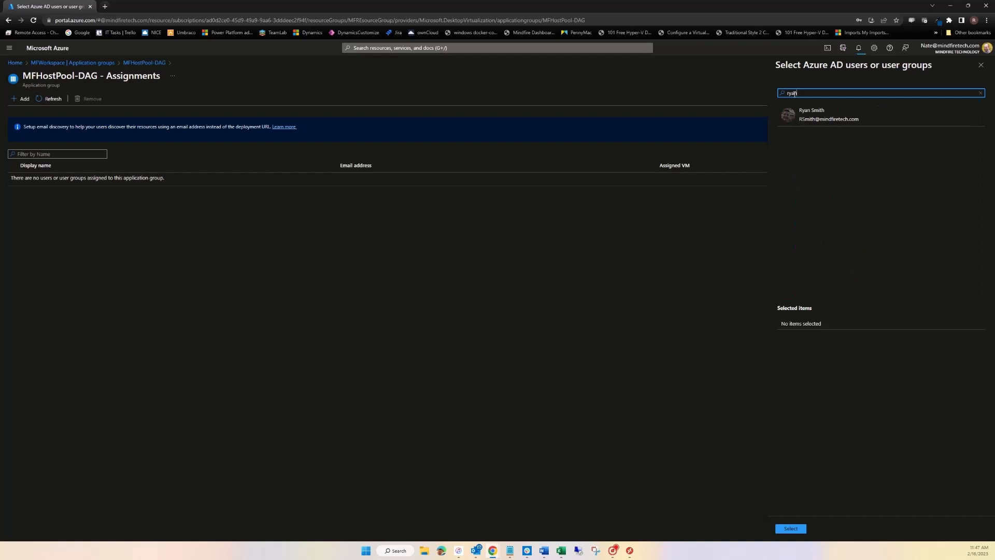
click(819, 115)
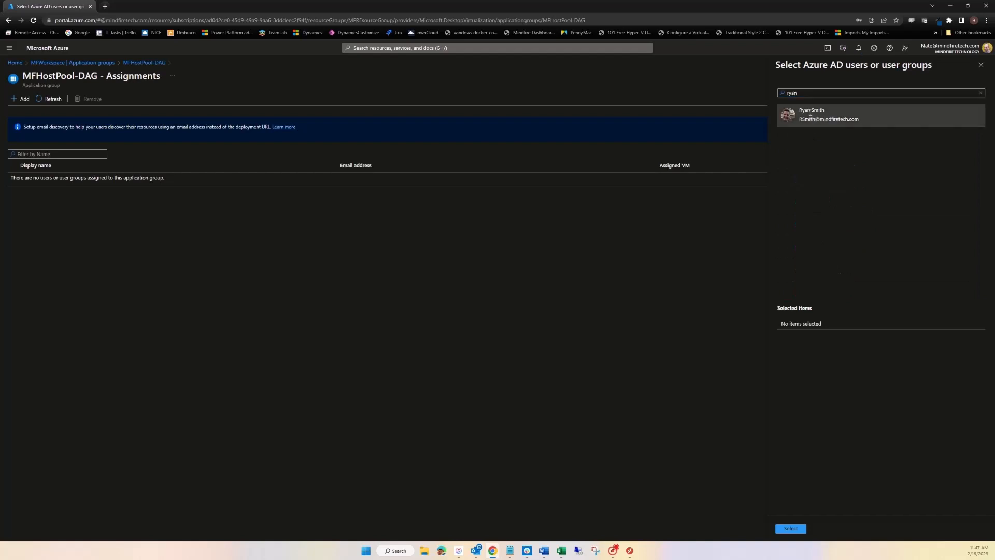
click(792, 529)
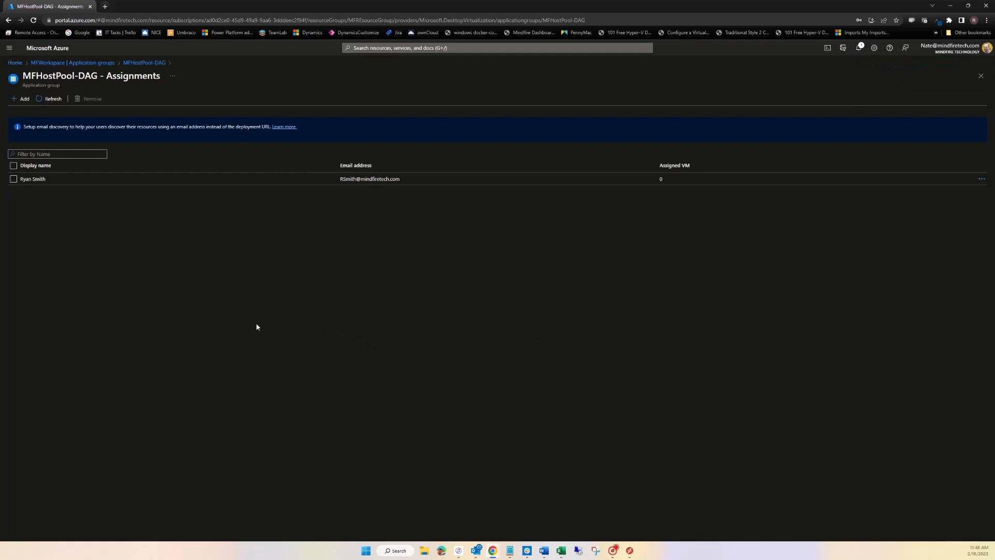
Step: Check the portal notifications and reopen the MFHostPool overview from the recent resources
click(859, 48)
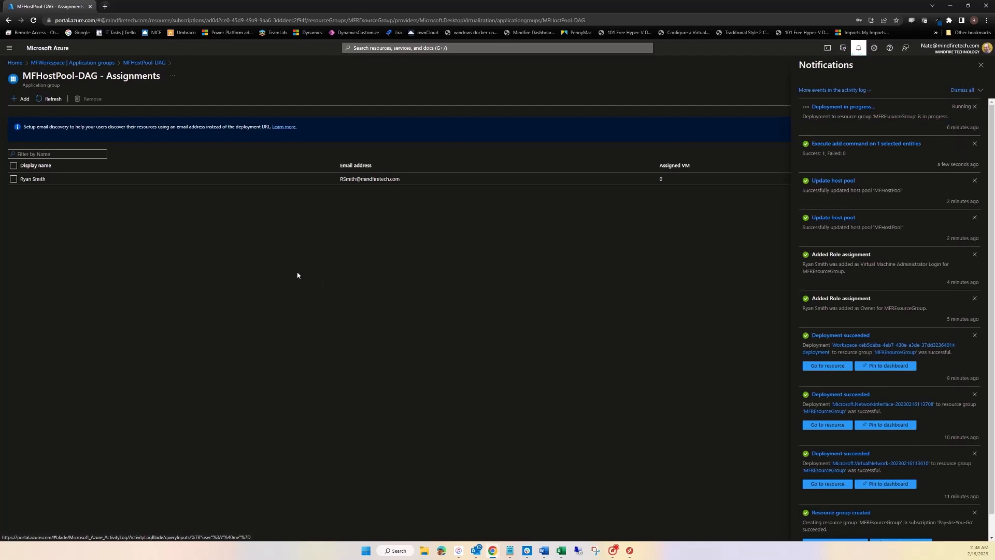
click(16, 62)
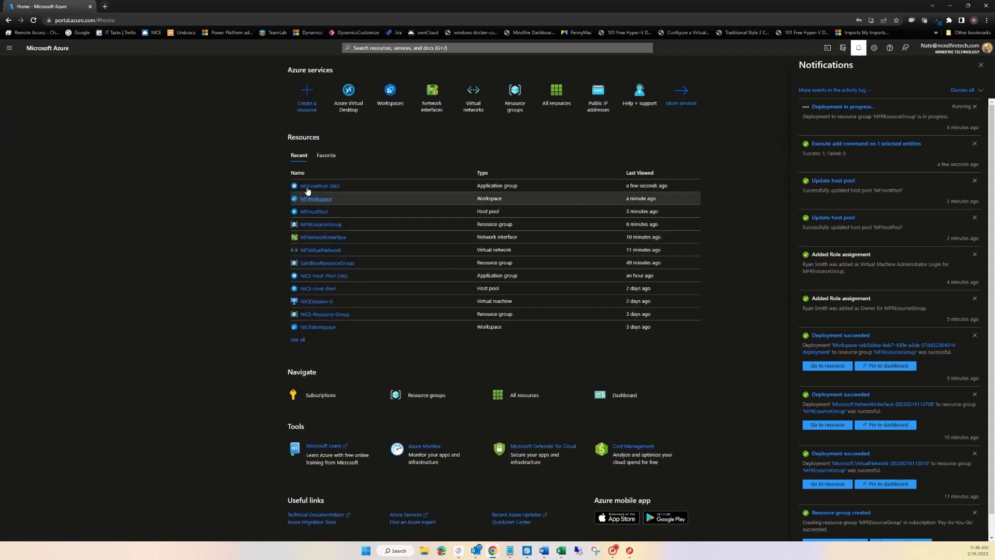
click(314, 212)
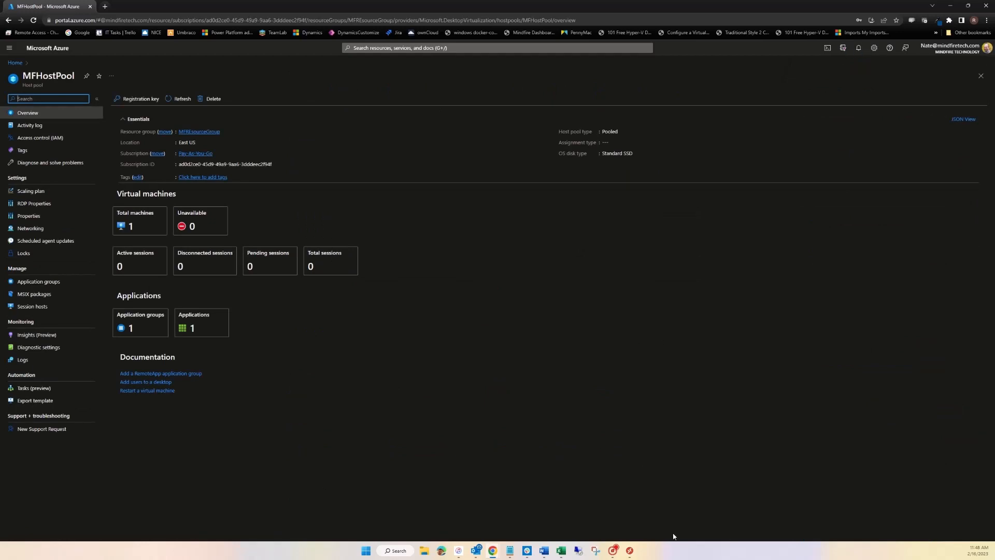
Step: Switch to the Remote Desktop client, refresh the Win11Sandbox workspace and remove it from the subscribed workspaces
click(631, 555)
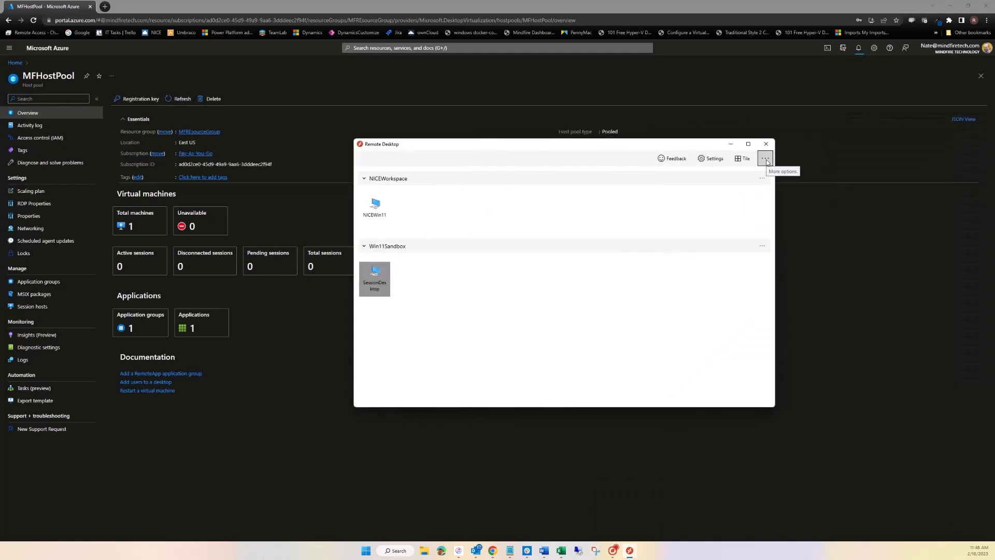
click(765, 160)
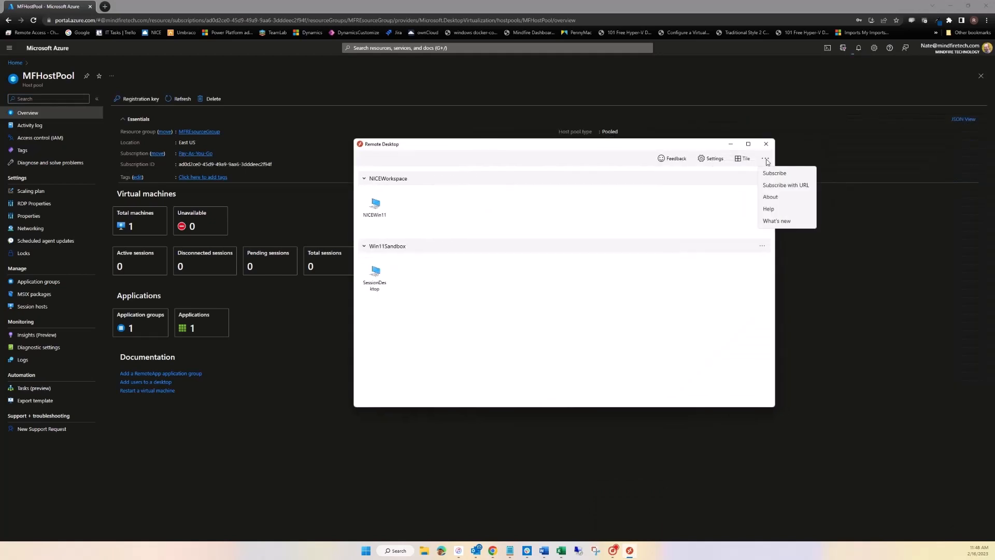
click(669, 334)
click(762, 245)
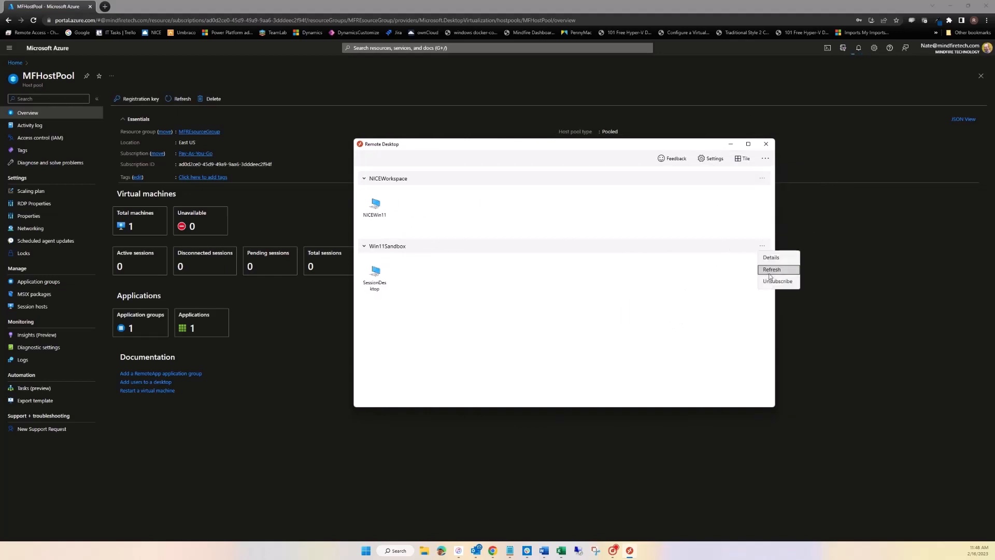
click(771, 271)
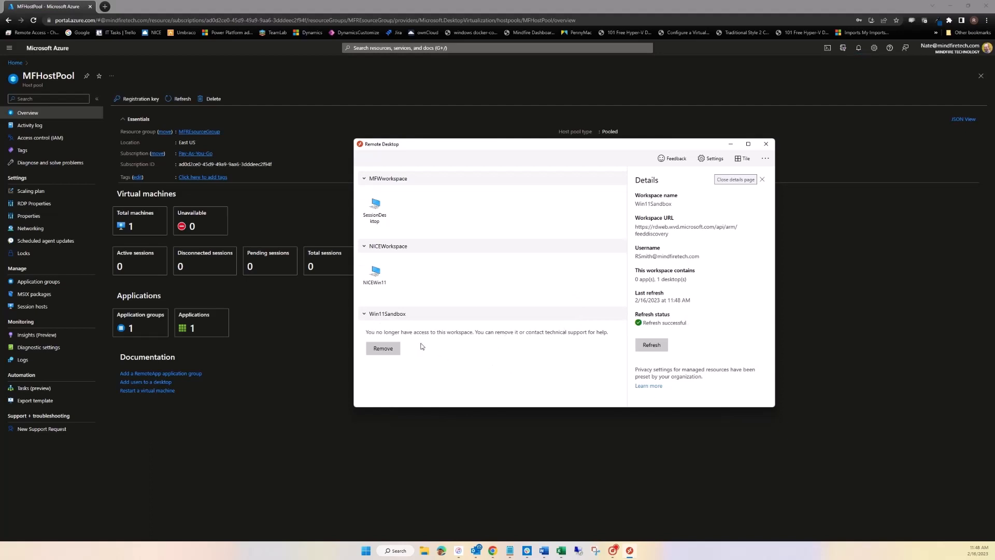
click(383, 348)
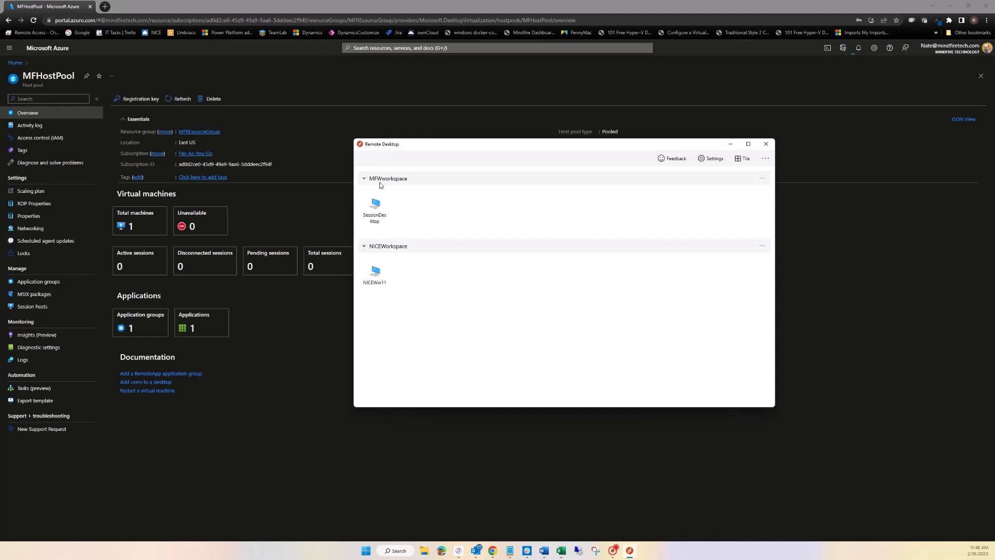
Step: Open the host pool from its deployment notification in the Azure portal and view its networking and RDP properties
click(378, 219)
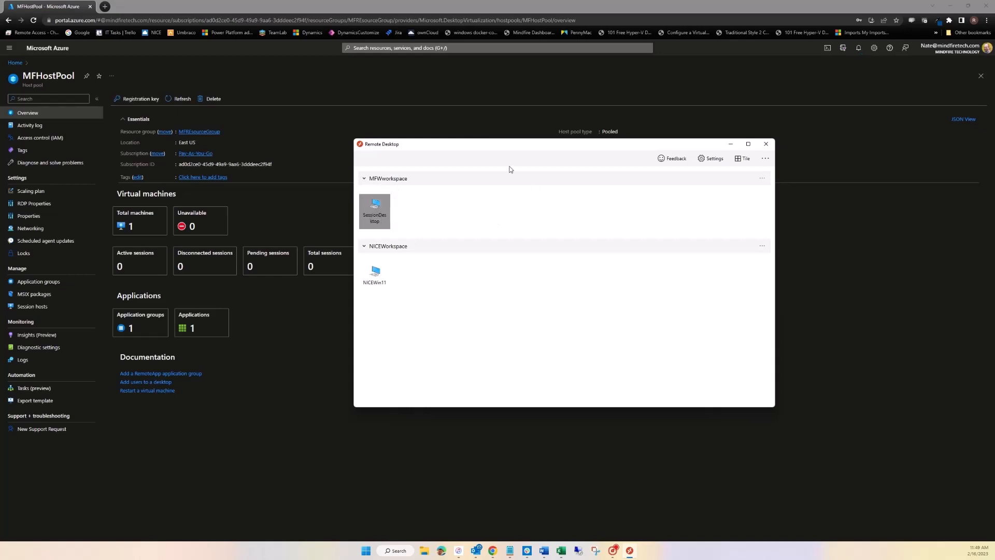
drag(457, 146, 319, 185)
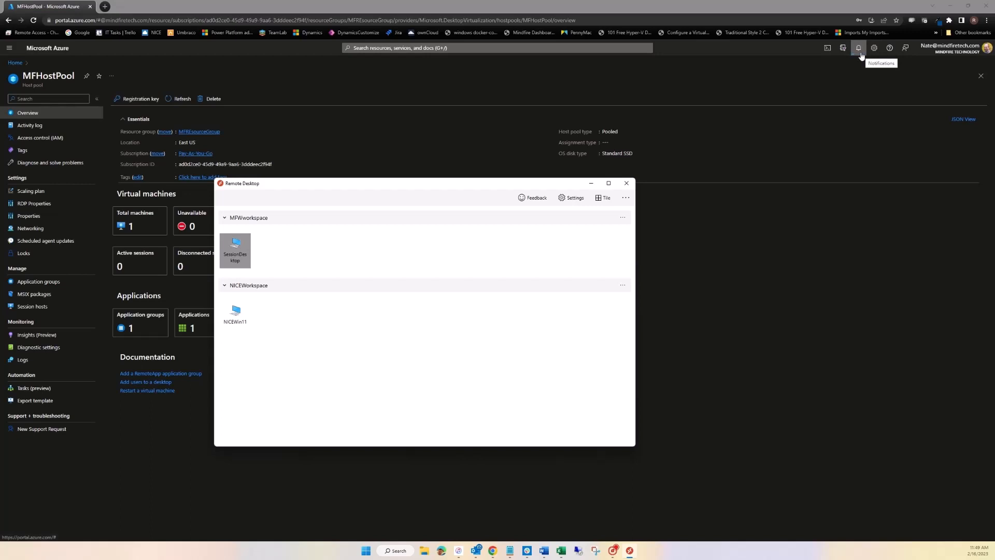
click(858, 48)
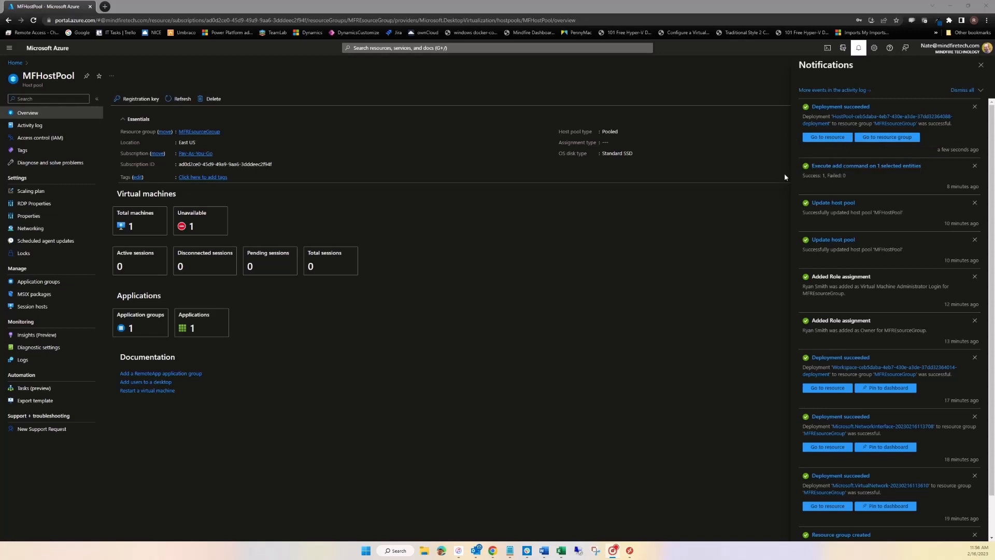
click(815, 137)
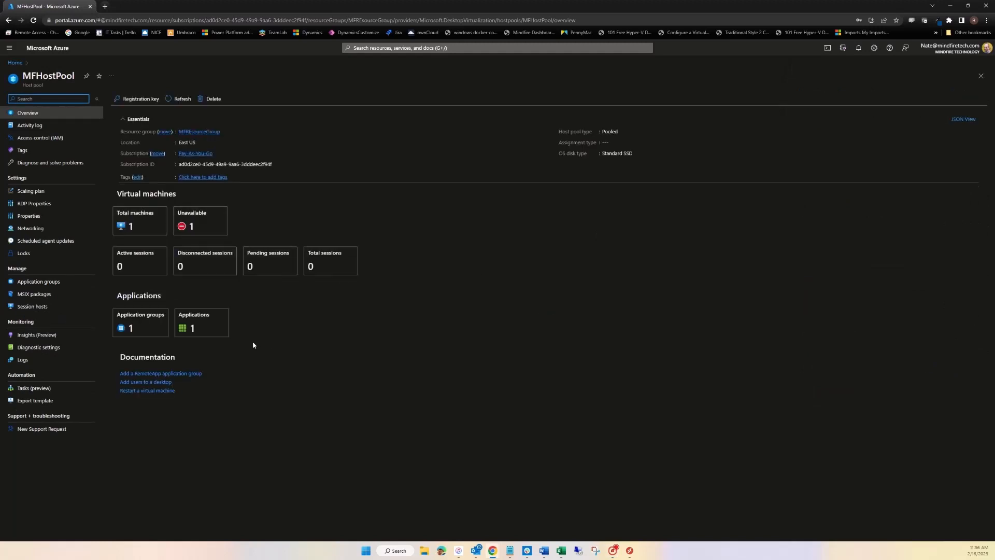
click(30, 228)
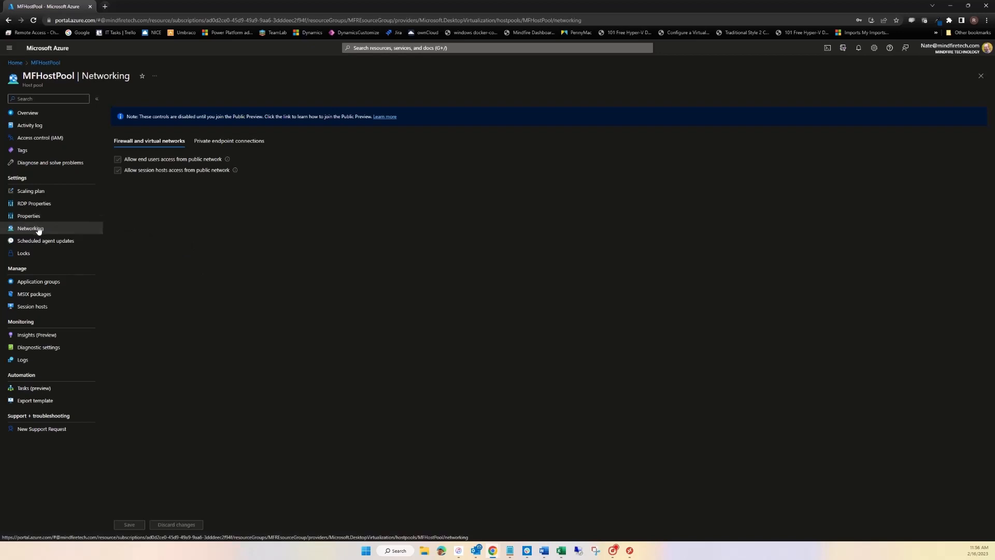
click(34, 204)
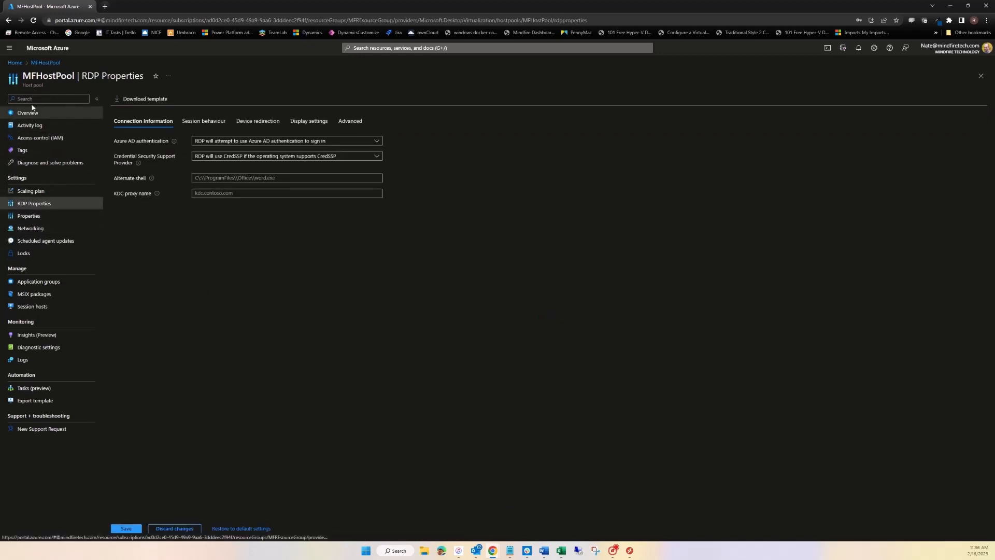
Step: Search the portal for "mf" and open the networking settings of the MFSession-0 virtual machine
click(15, 62)
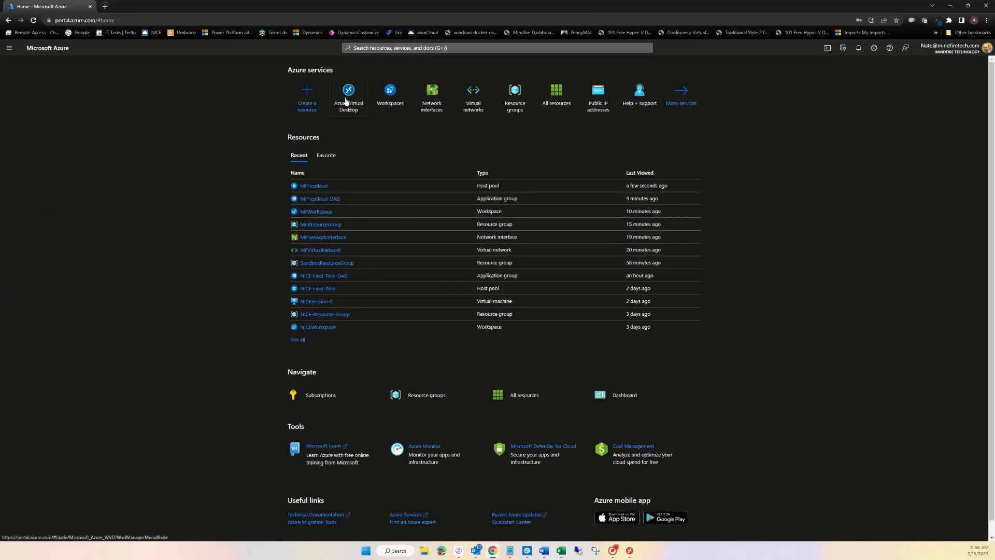
mouse_move(348, 97)
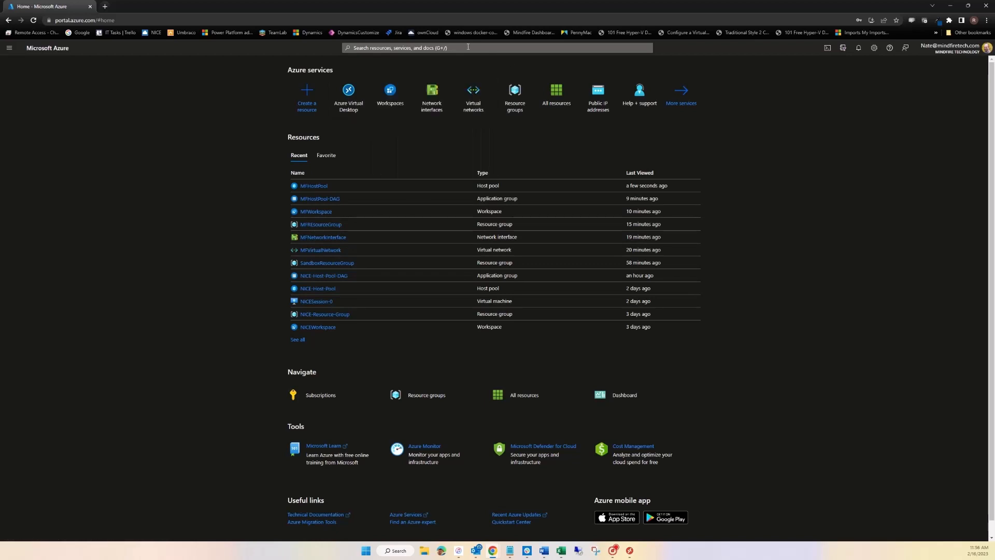
click(468, 47)
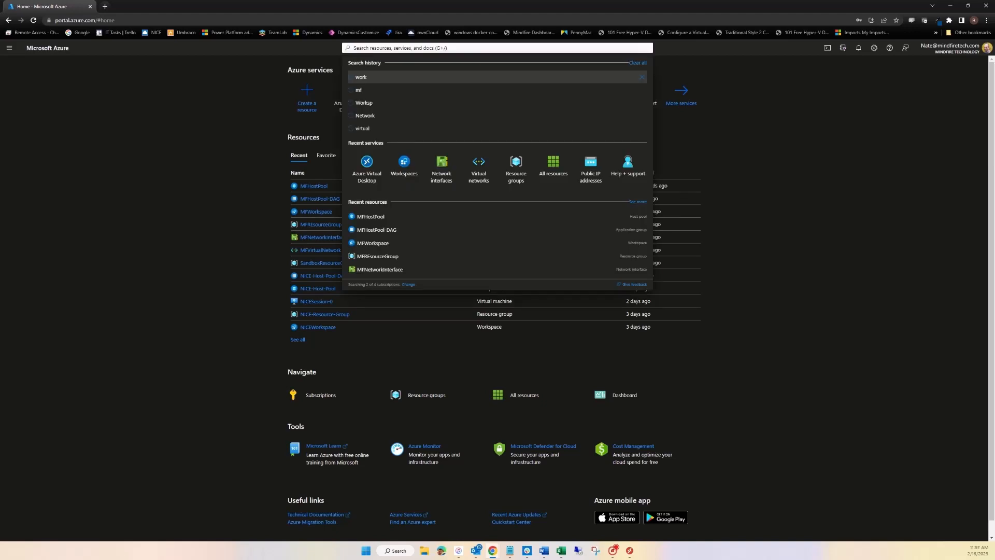
text(mf)
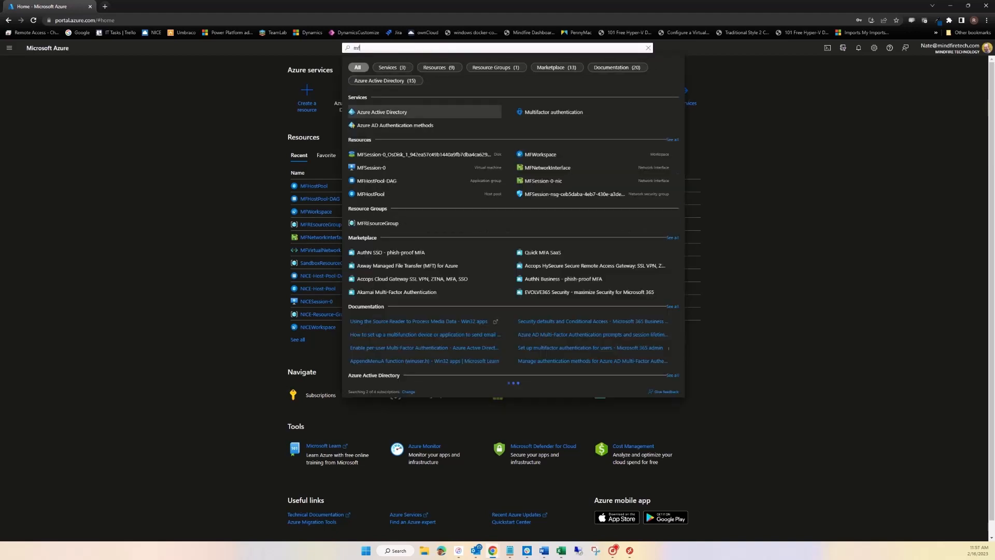
click(359, 167)
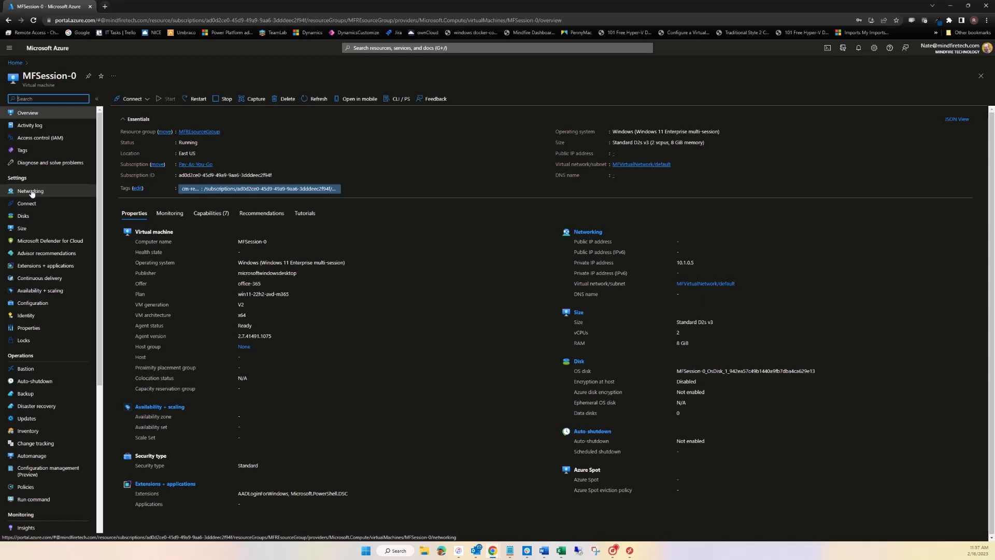
click(31, 192)
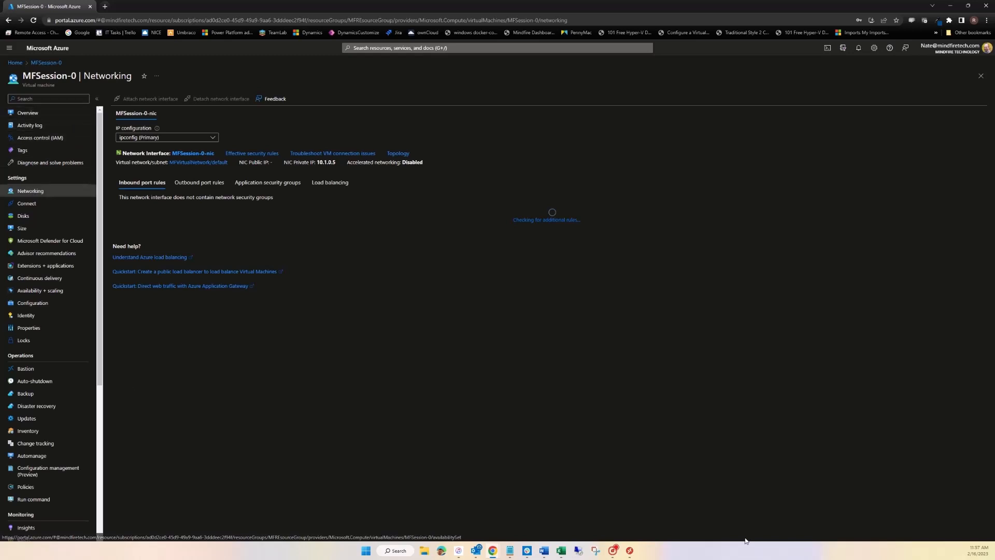
Step: Switch to the Remote Desktop client and sign in to MFWworkspace's SessionDesktop with the assigned user's account and its password
click(630, 551)
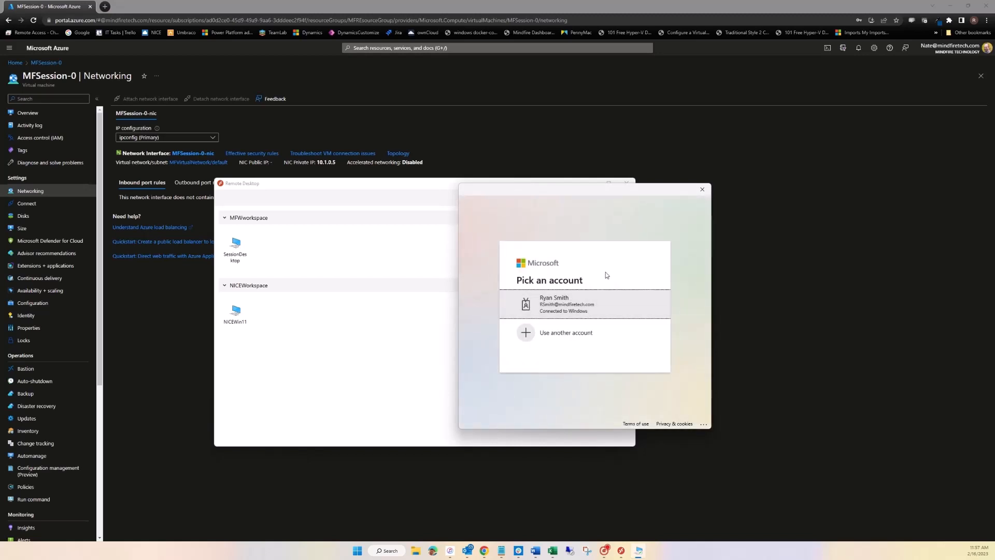
click(555, 307)
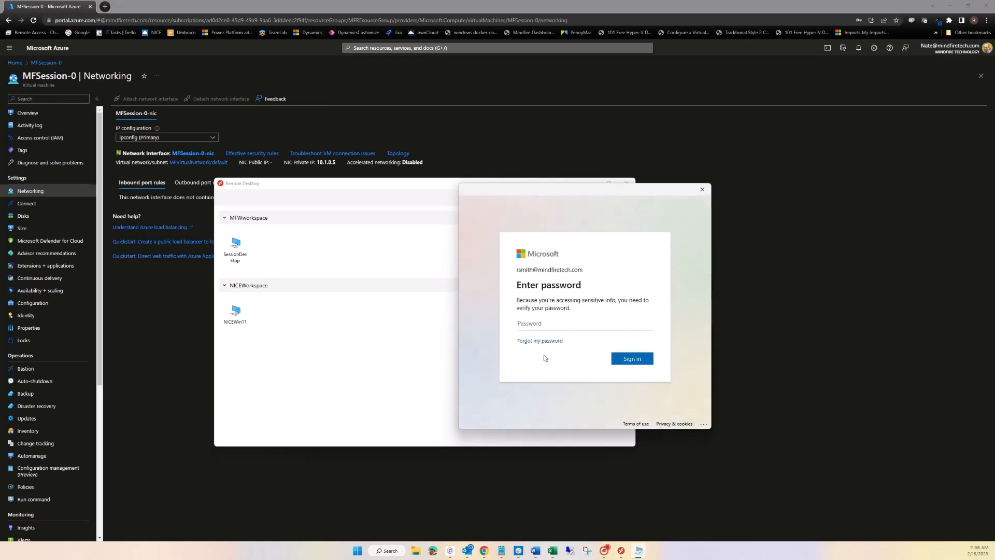
text(••••••••••••)
click(623, 361)
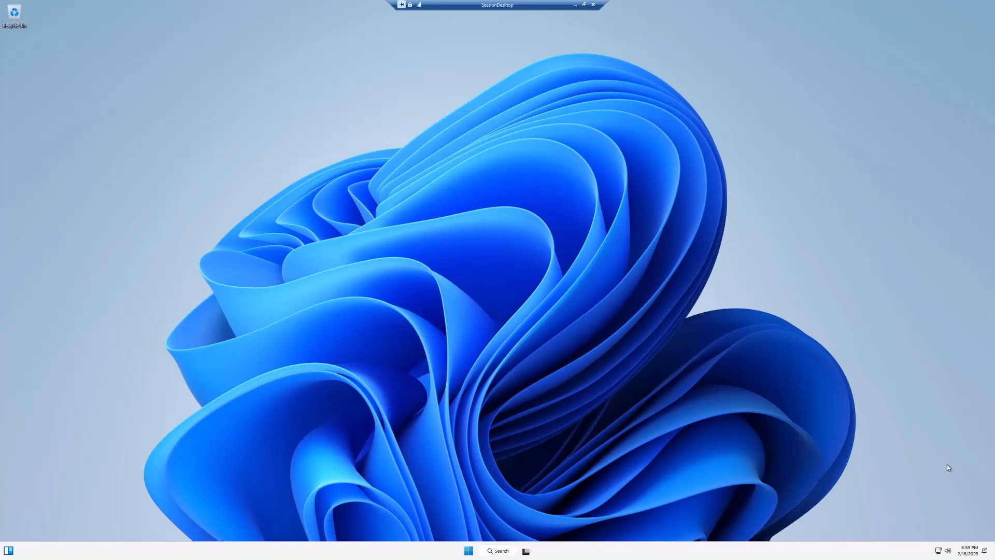
Step: Open the sound settings in the remote session and move the Settings window towards the middle of the desktop
right_click(947, 551)
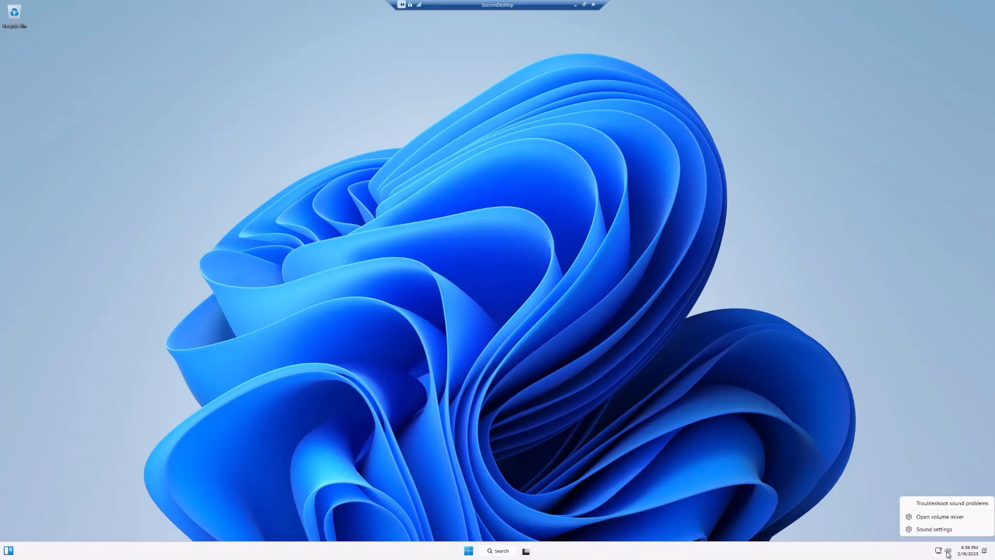
click(933, 529)
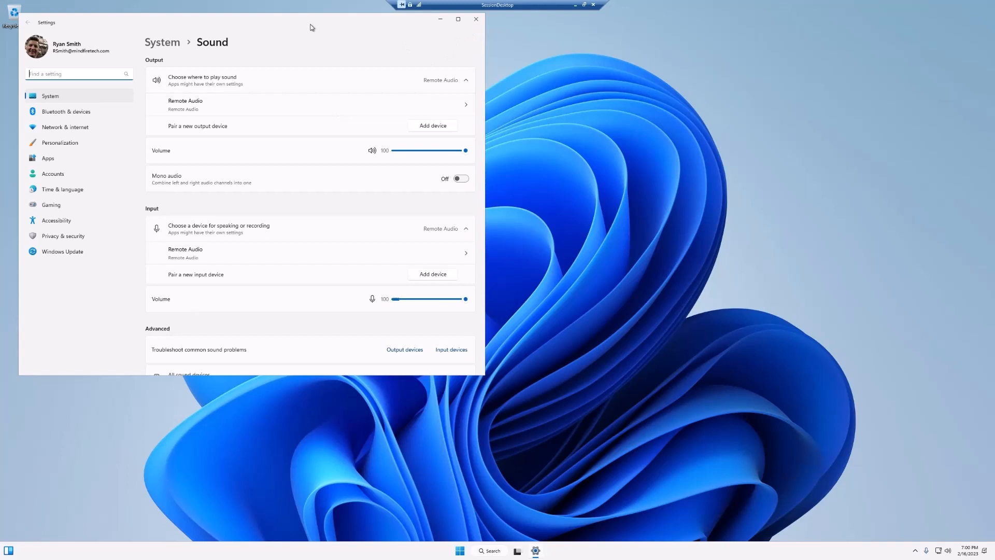
drag(310, 24, 462, 49)
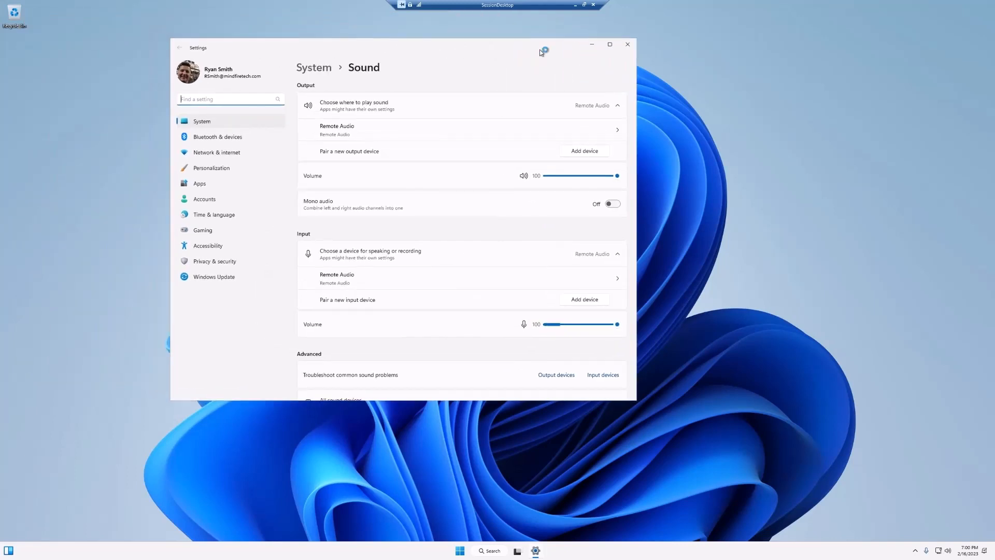